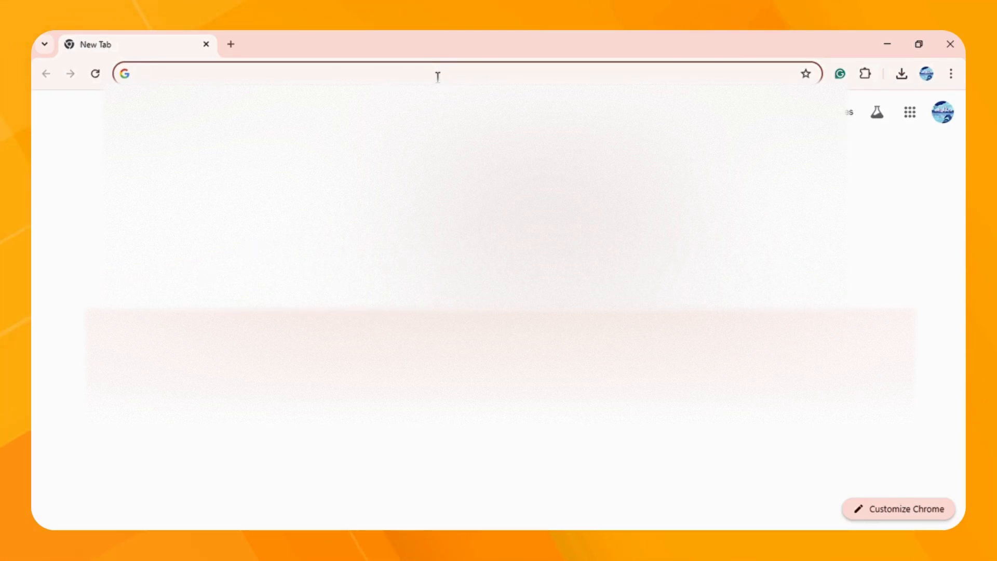
Step: Load zipwp.com in Chrome and launch the free AI site-building wizard
text(https://zipwp.com)
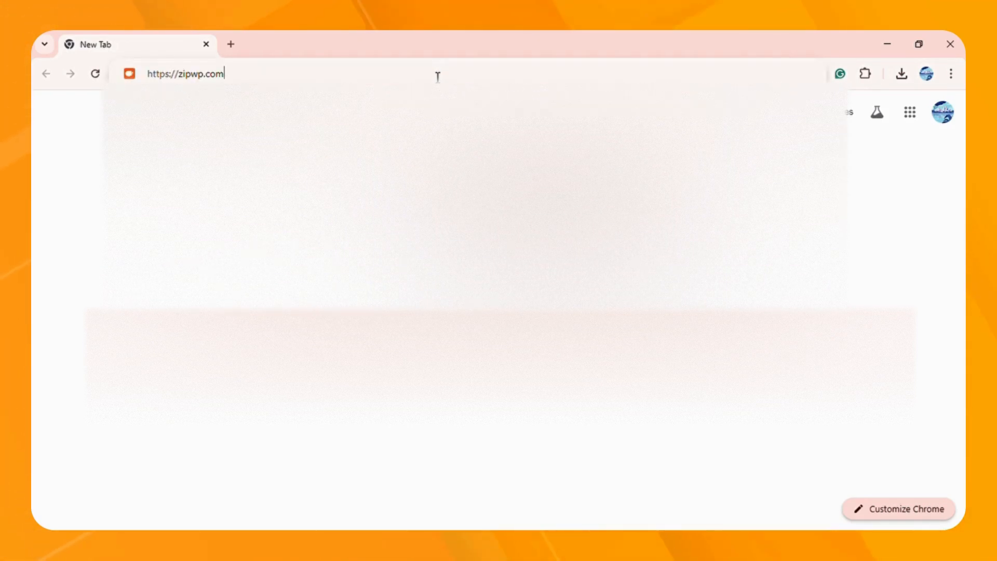
key(Return)
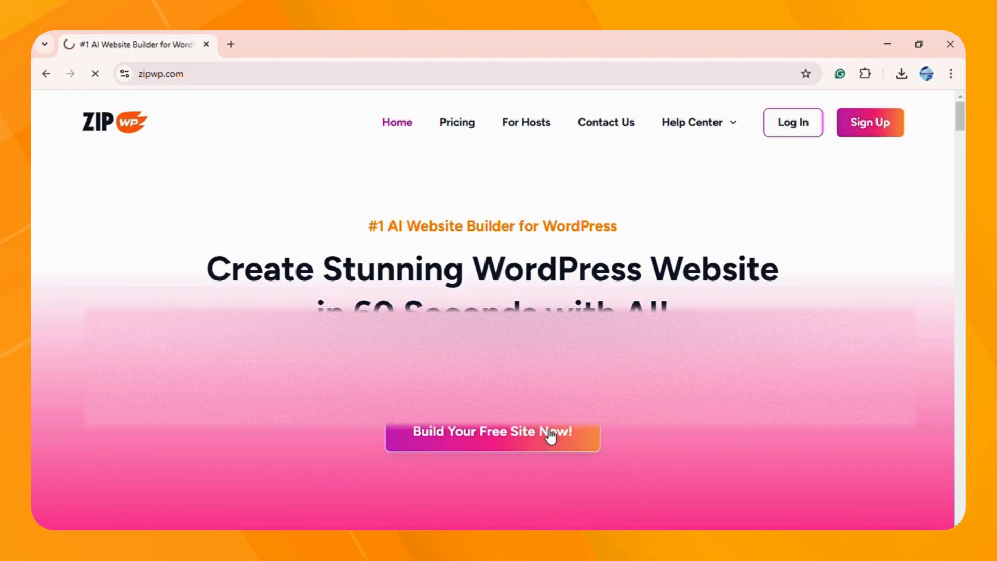
click(550, 435)
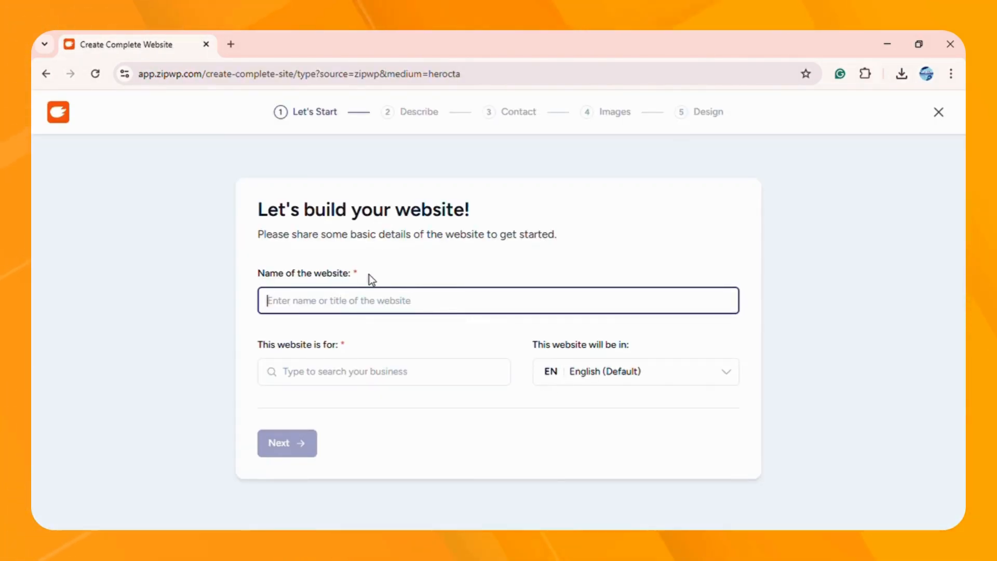
Step: Name the site 'The diners', choose Restaurant as the business type, and keep English
text(The d)
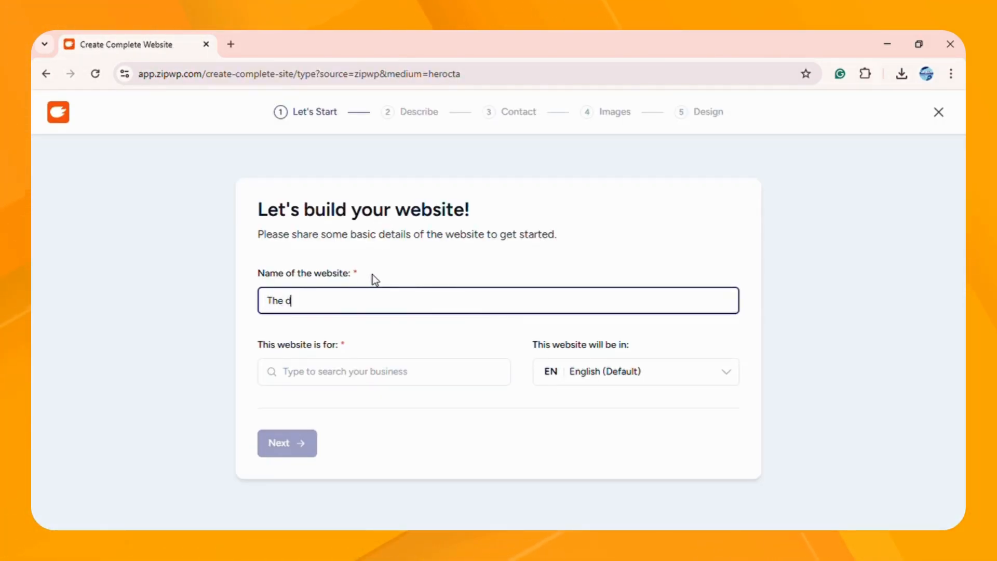
text(iners)
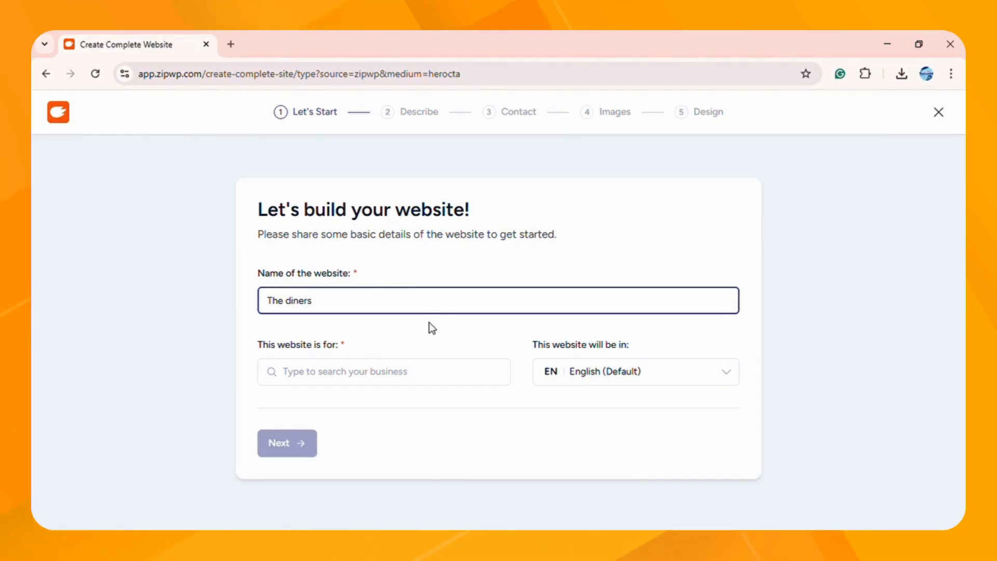
click(433, 380)
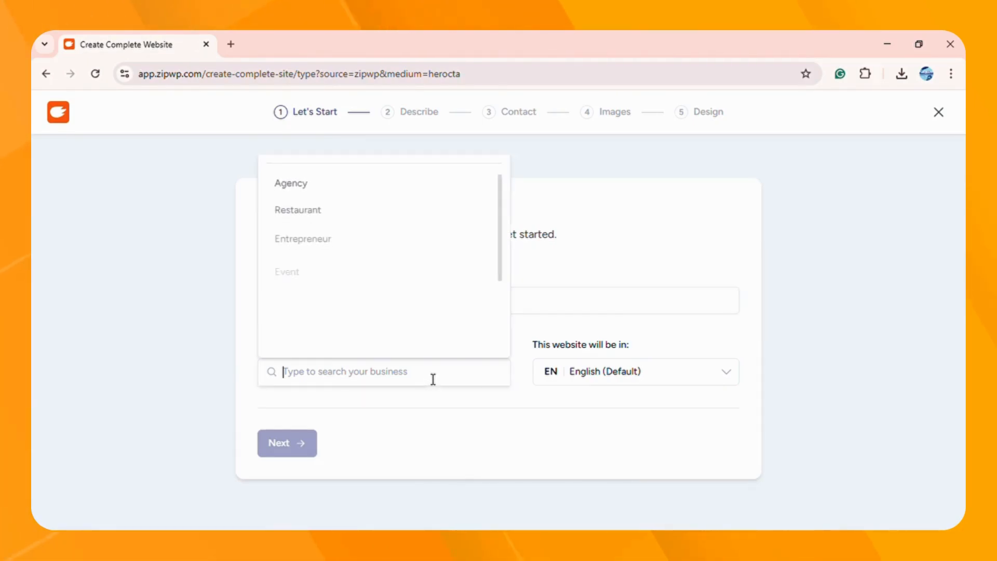
click(389, 217)
click(588, 376)
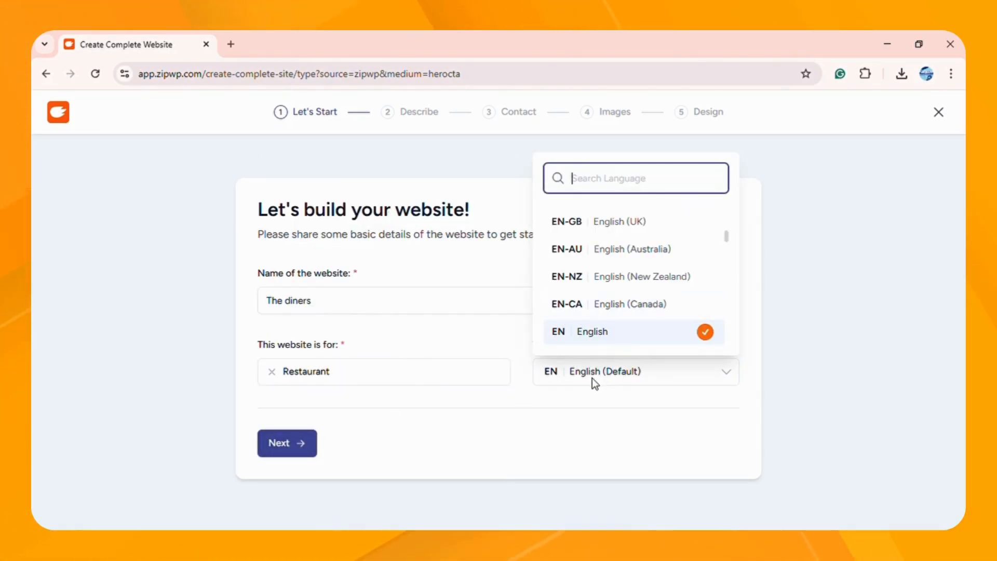
scroll(555, 319, down, 5)
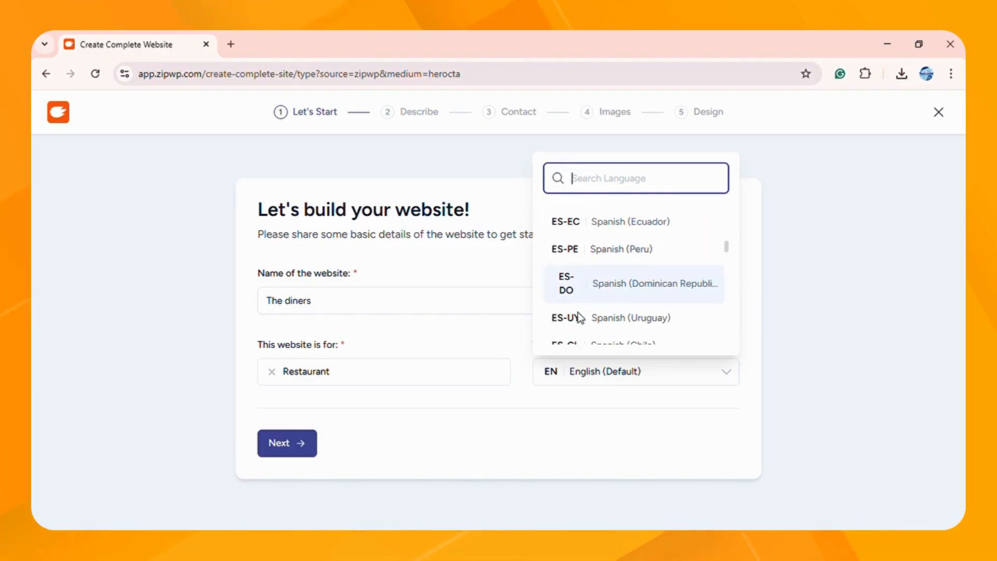
click(552, 397)
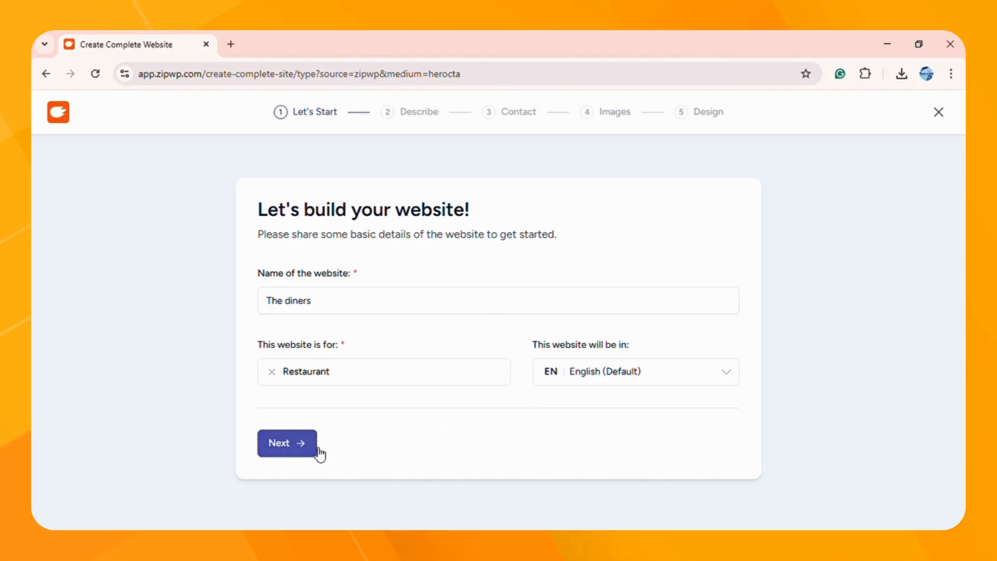
click(303, 444)
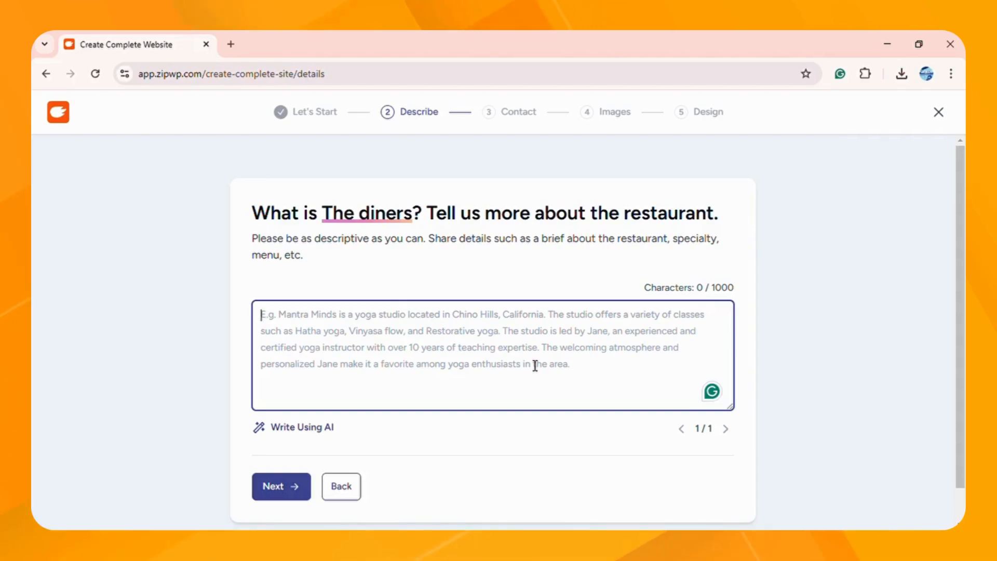
Step: Write the description 'This restraunt has great food quality, gets awsome rewies and is popular all over the wor…'
text(This)
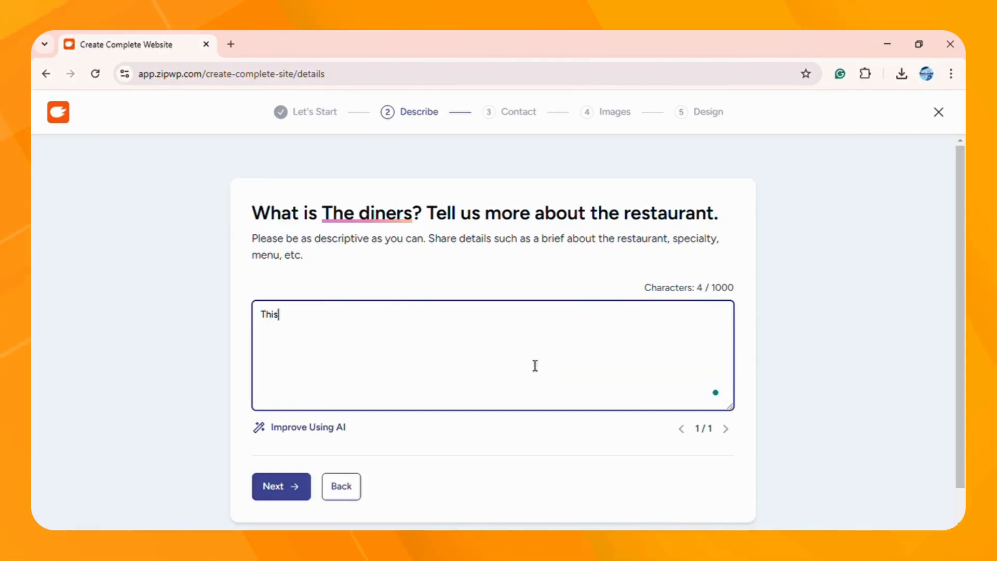
text( webs)
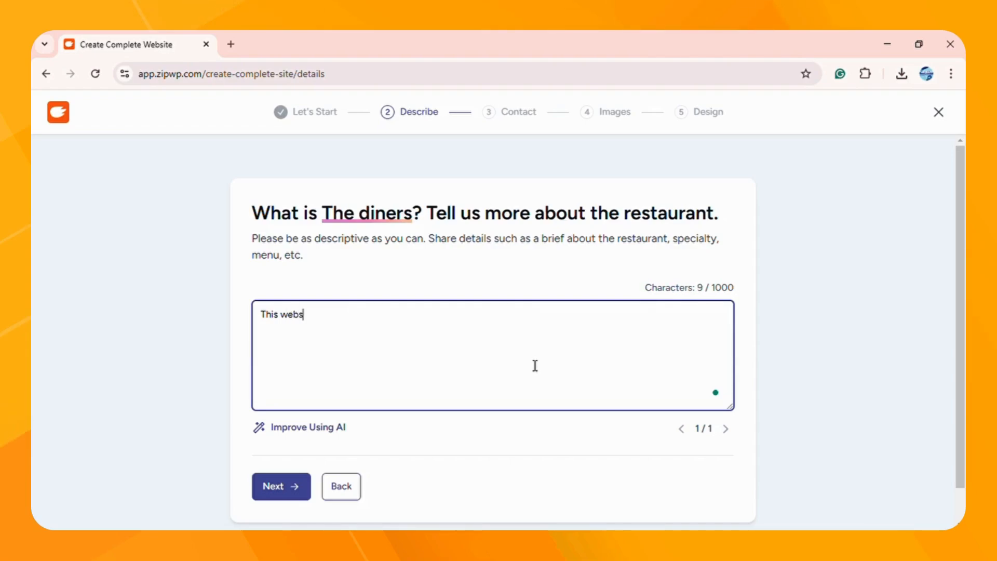
text(ite is a)
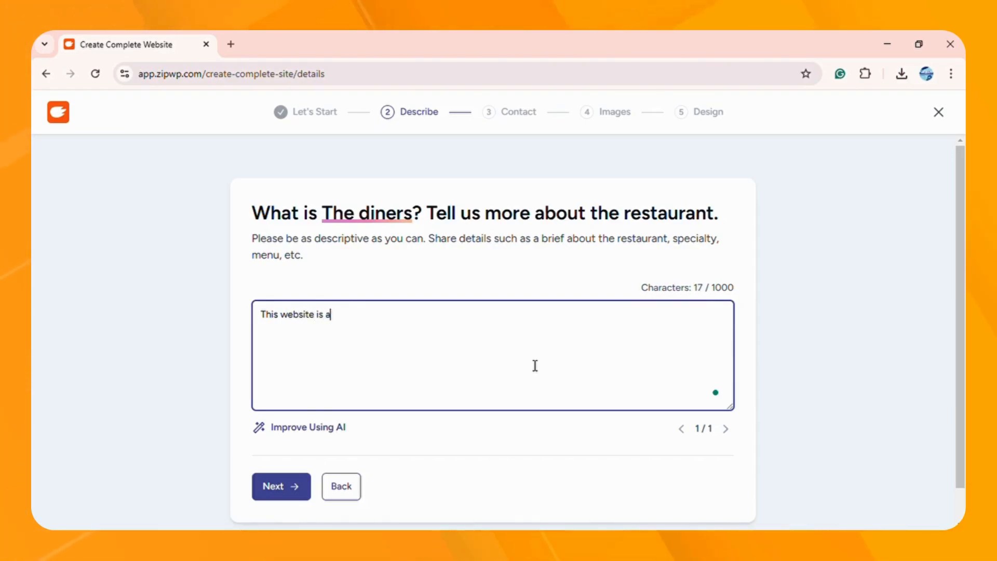
text(bout)
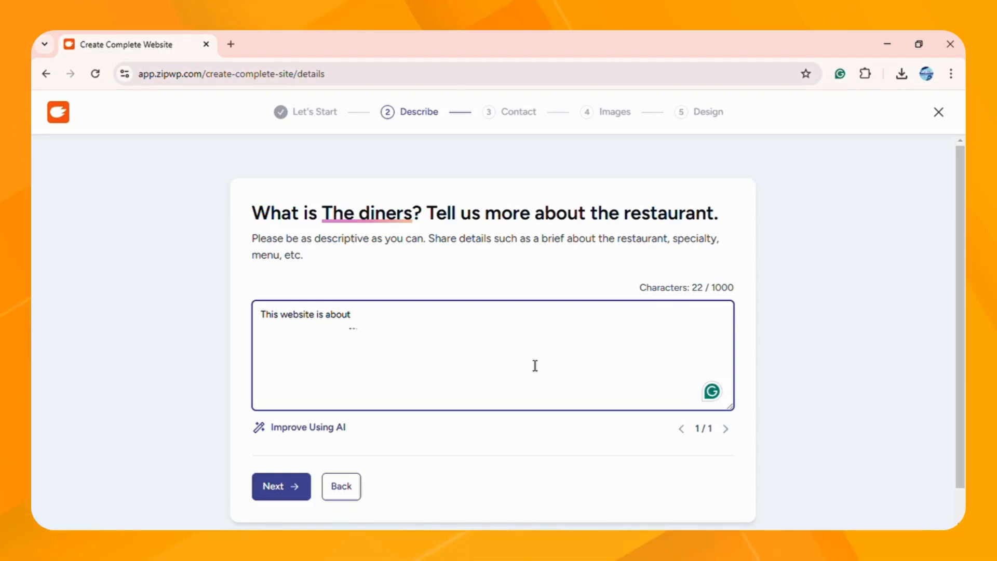
key(BackSpace)
key(BackSpace)
key(BackSpace)
key(BackSpace)
key(BackSpace)
key(BackSpace)
key(BackSpace)
key(BackSpace)
key(BackSpace)
key(BackSpace)
key(BackSpace)
key(BackSpace)
key(BackSpace)
key(BackSpace)
key(BackSpace)
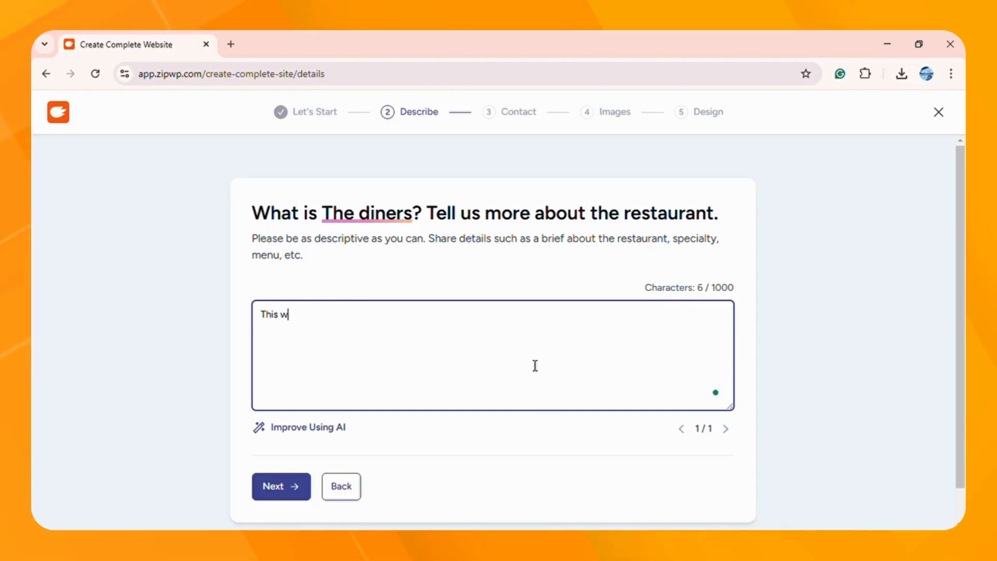
key(BackSpace)
key(BackSpace)
key(BackSpace)
key(BackSpace)
key(BackSpace)
key(BackSpace)
text(Th)
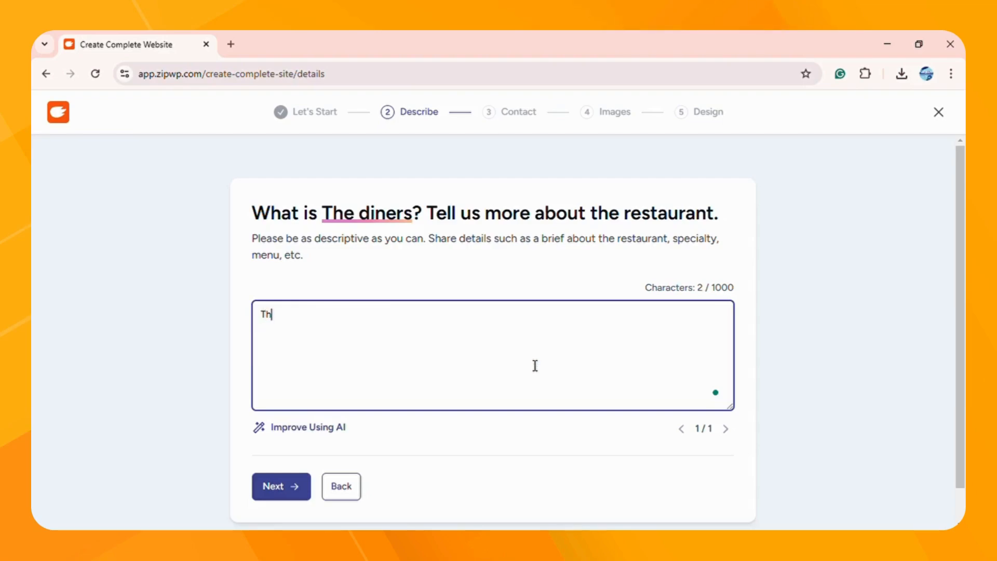
text(is websi)
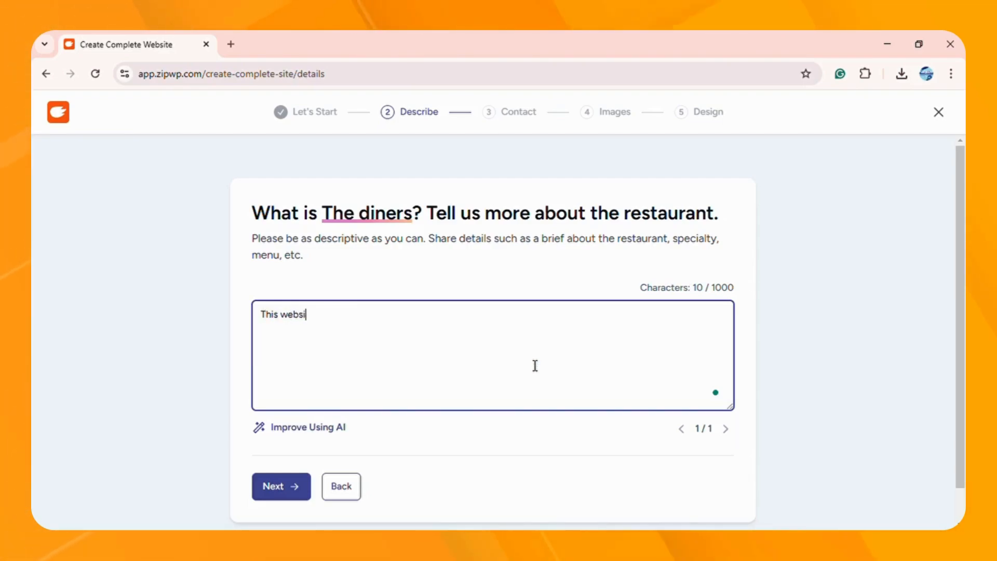
key(BackSpace)
key(BackSpace)
key(BackSpace)
key(BackSpace)
key(BackSpace)
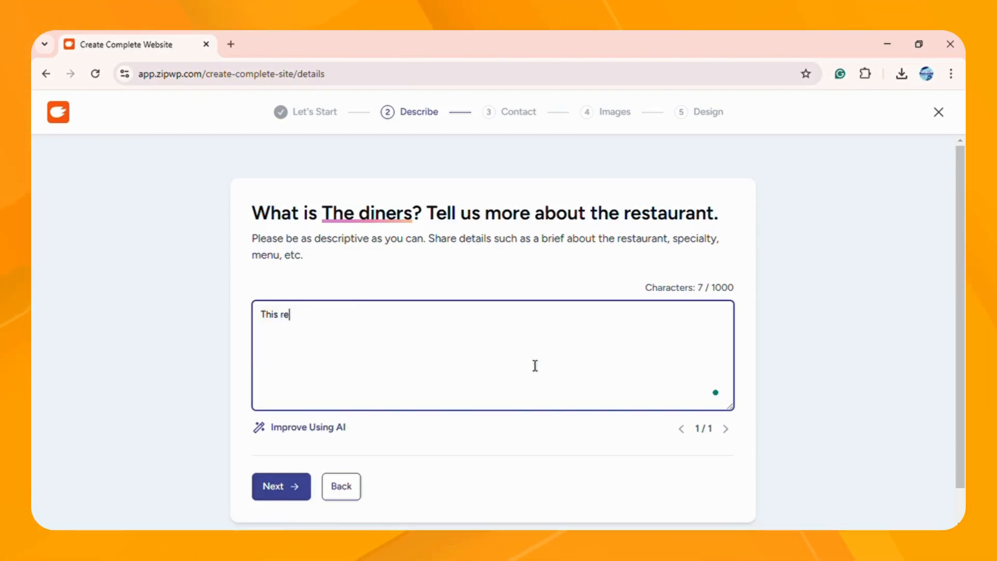
text(restraunt has )
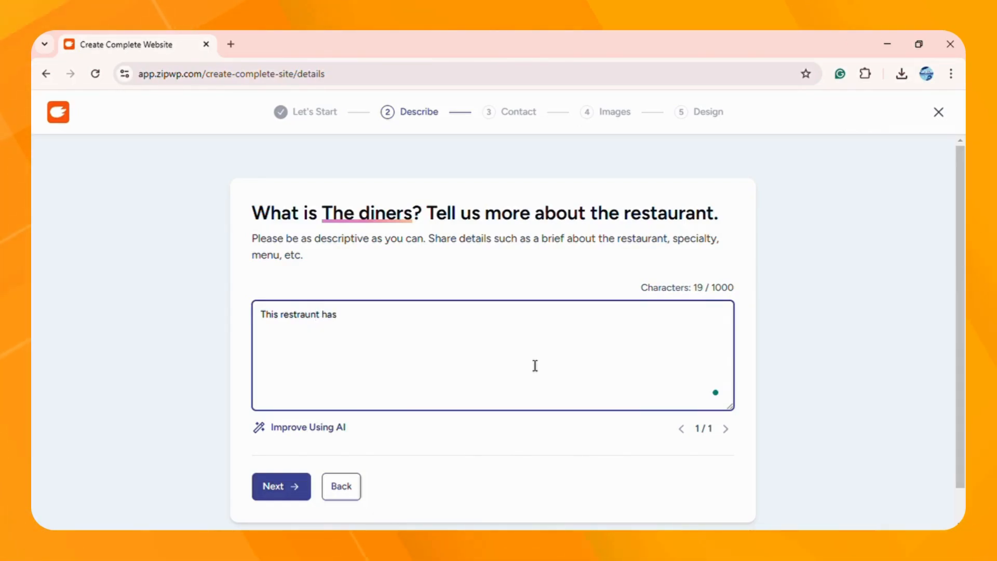
text(great)
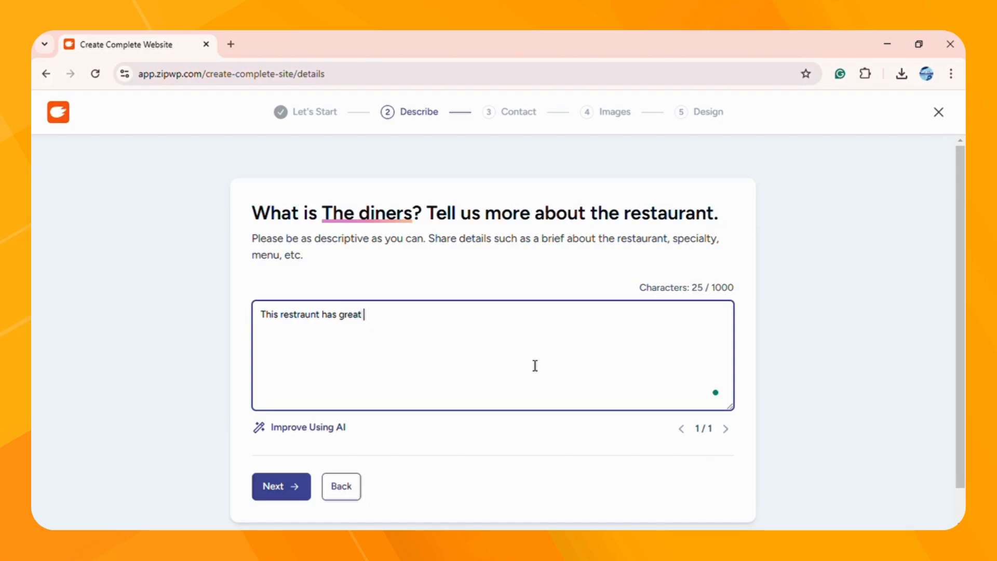
text( food qualit)
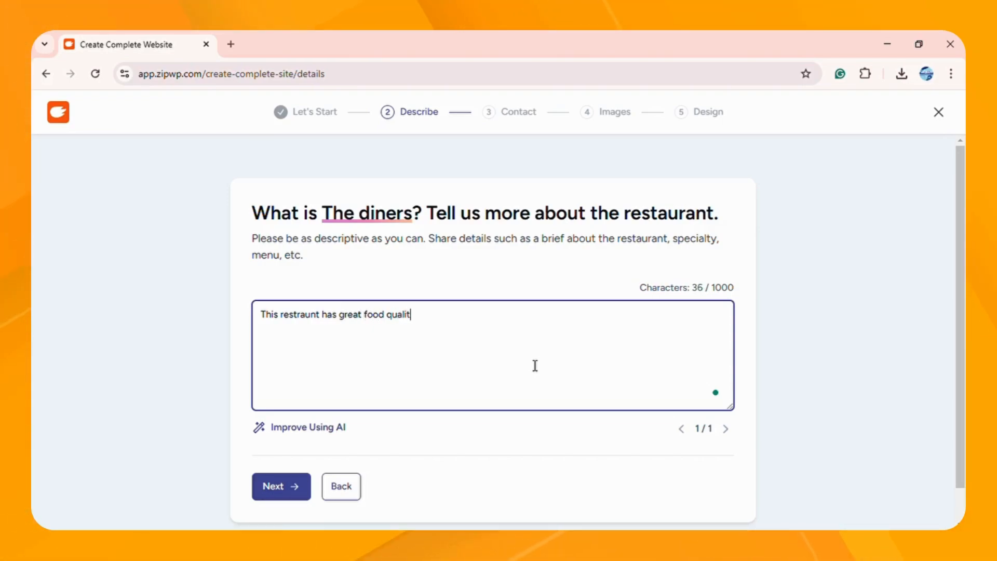
text(y ,)
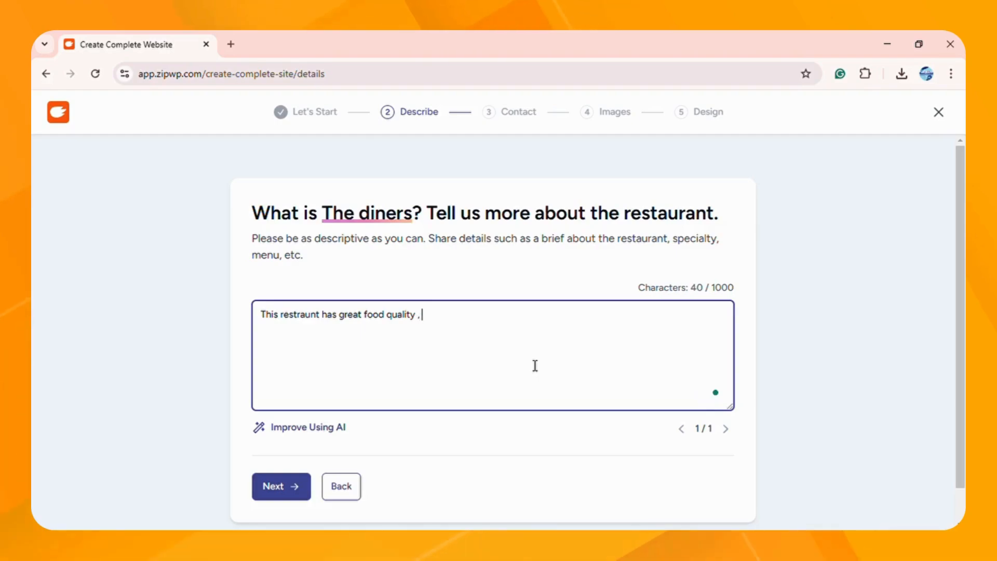
text( gets aw)
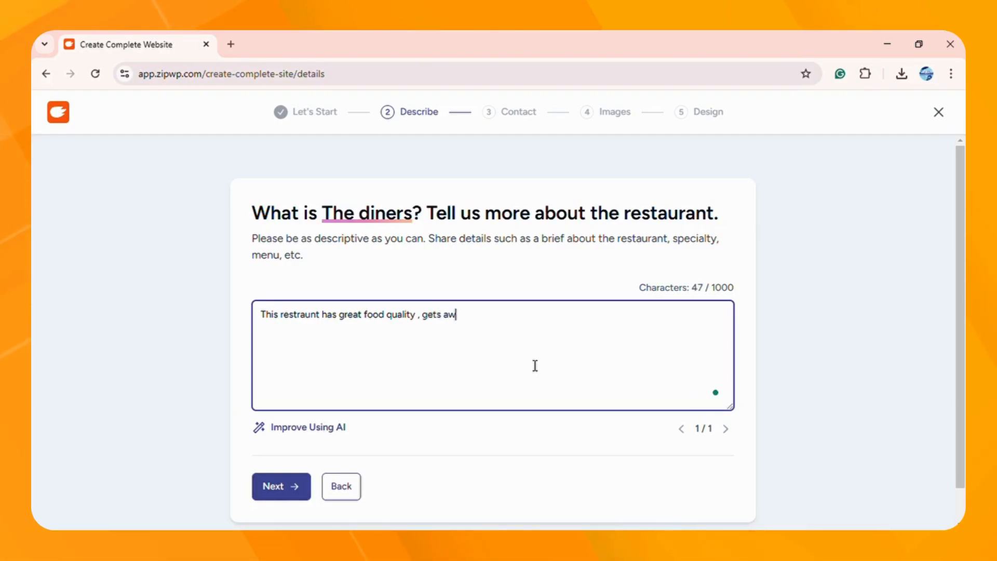
text(some)
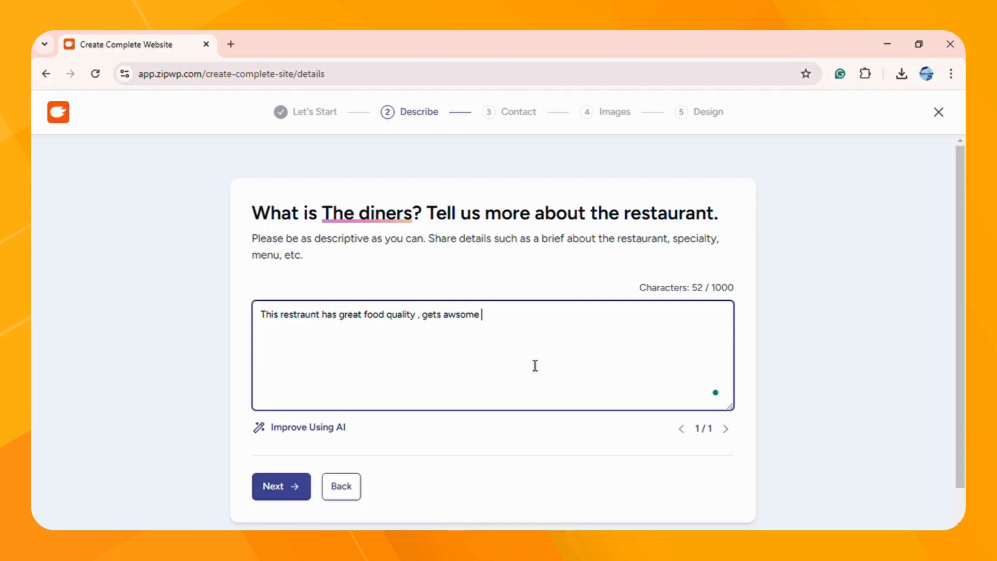
text( rew)
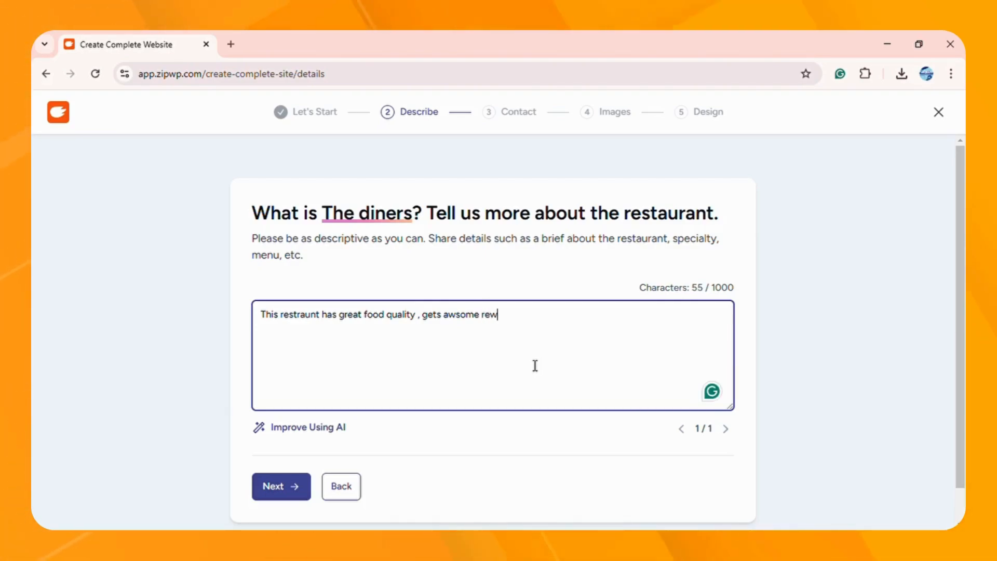
text(ies an)
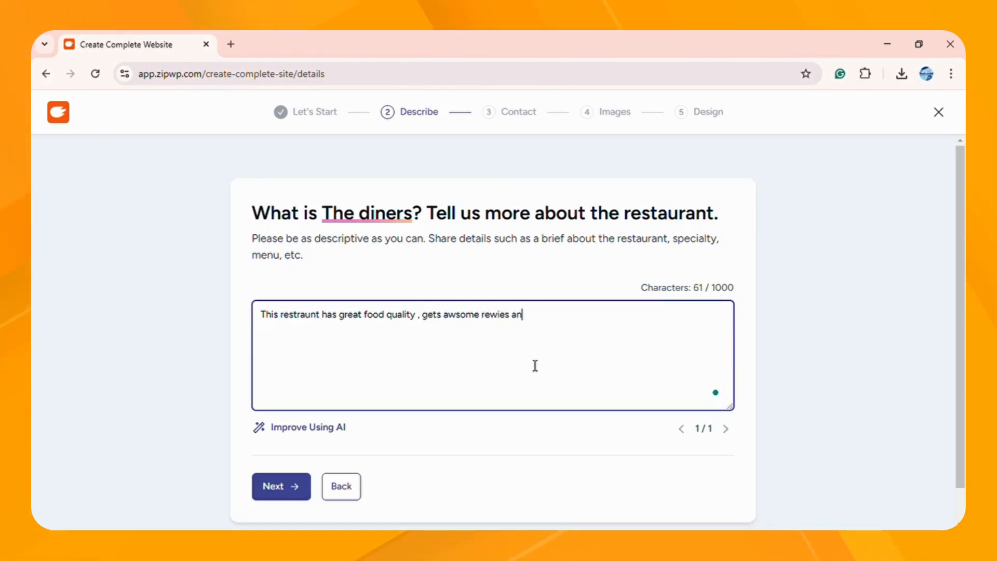
text(d is pop)
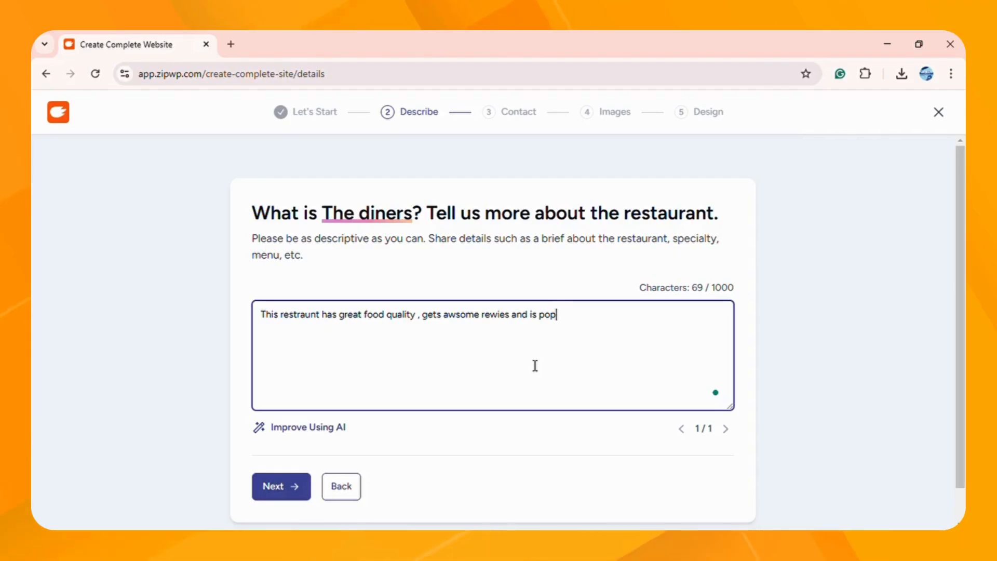
text(ular a)
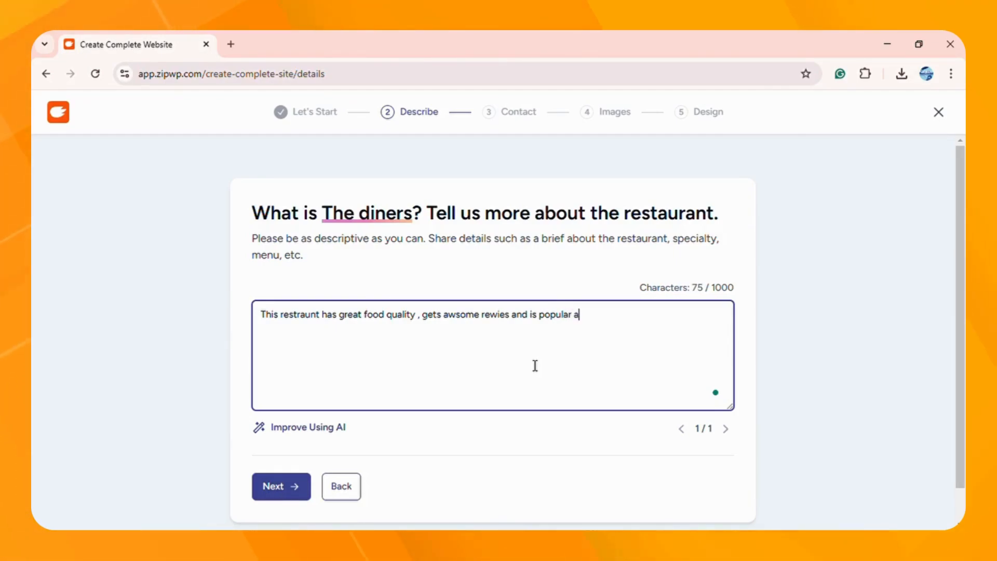
text(ll over)
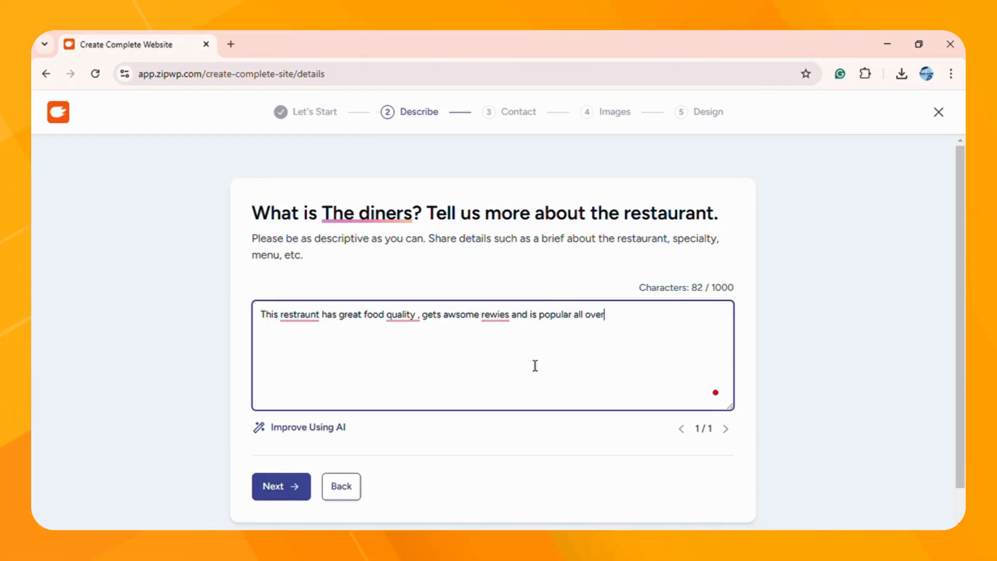
text( the wo)
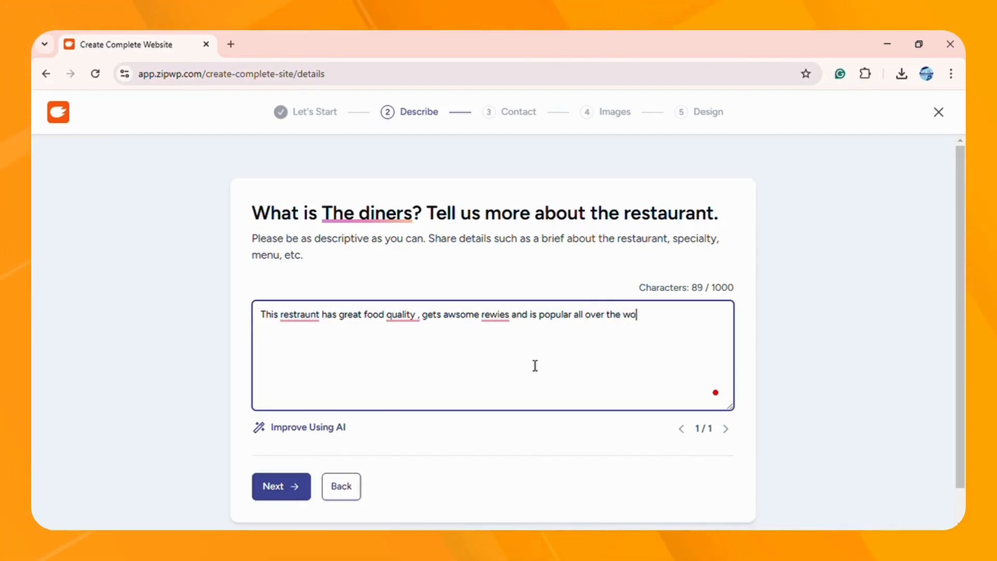
text(rld.)
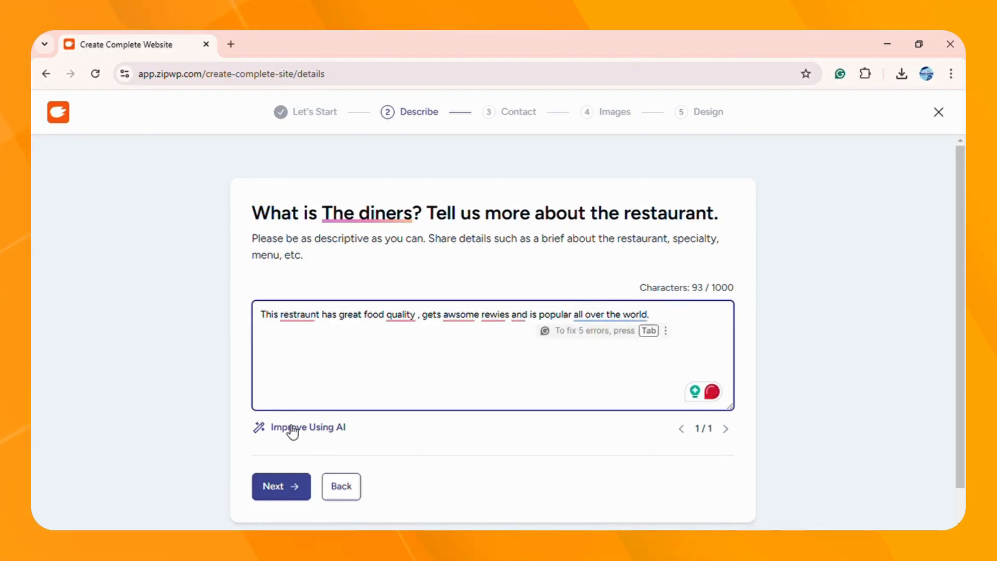
Step: Rewrite the description with Improve Using AI, review the result, and continue to Contact
click(290, 428)
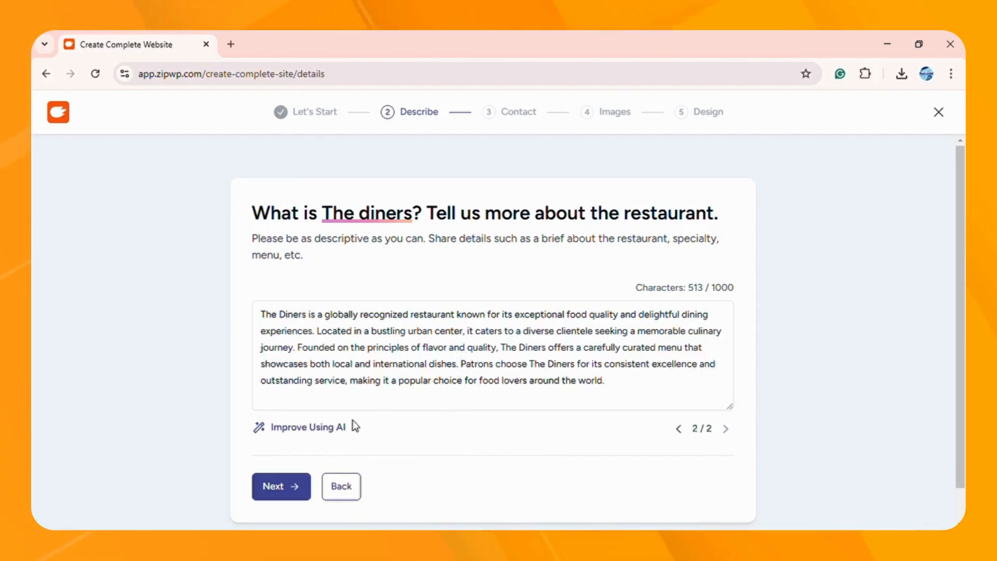
drag(272, 321, 590, 390)
click(592, 410)
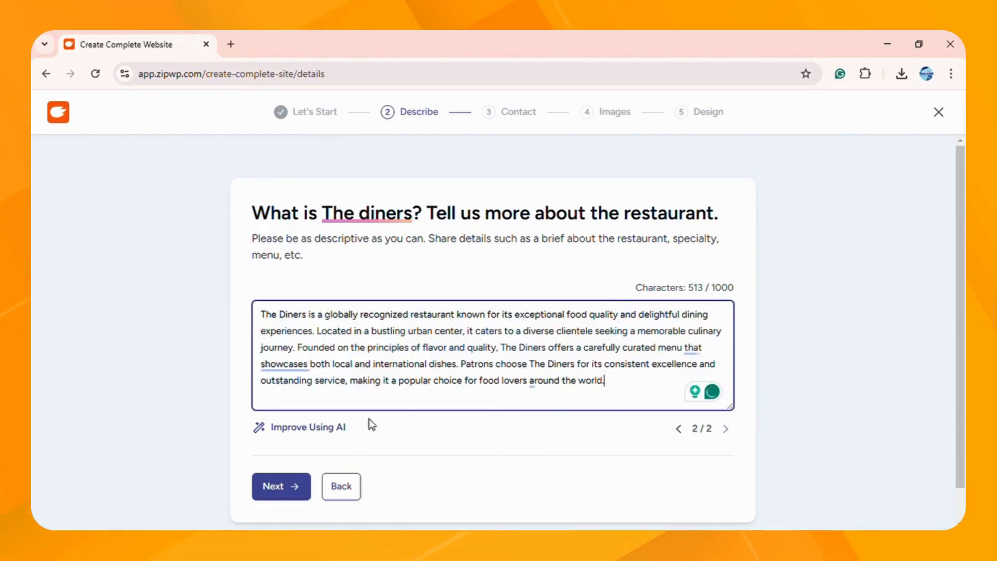
click(281, 489)
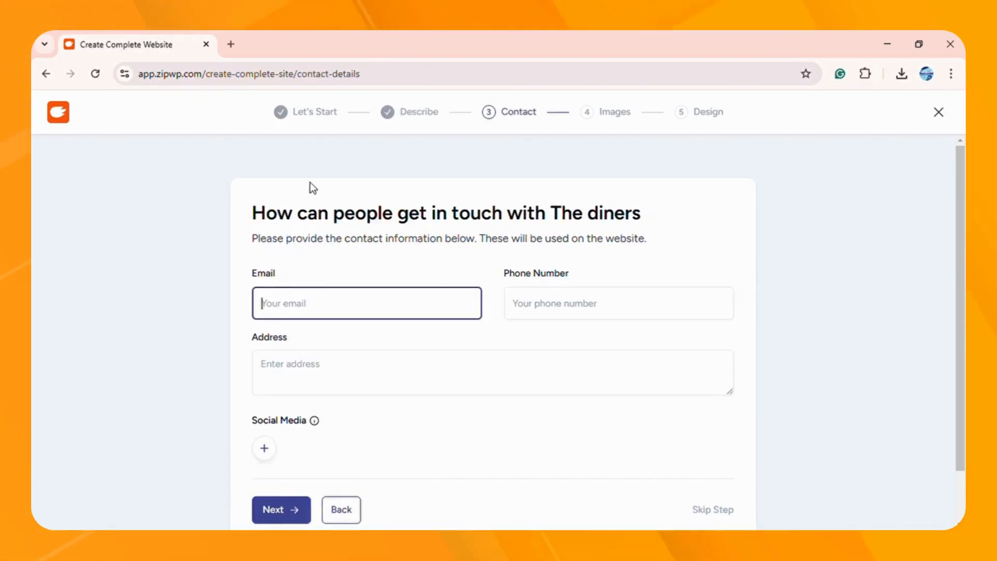
Step: Enter the restaurant's email, phone number and address, then continue to the Images step
click(428, 257)
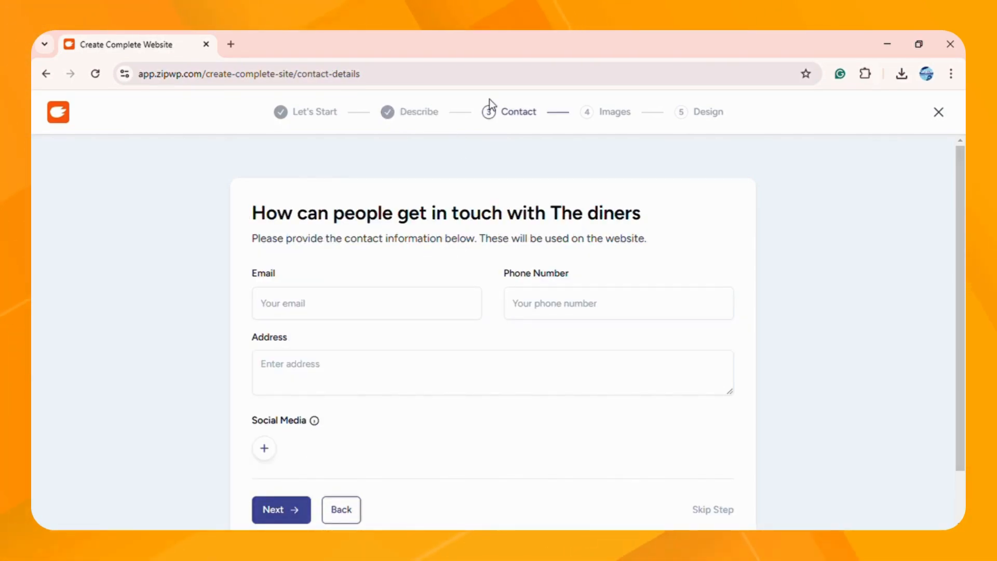
click(426, 317)
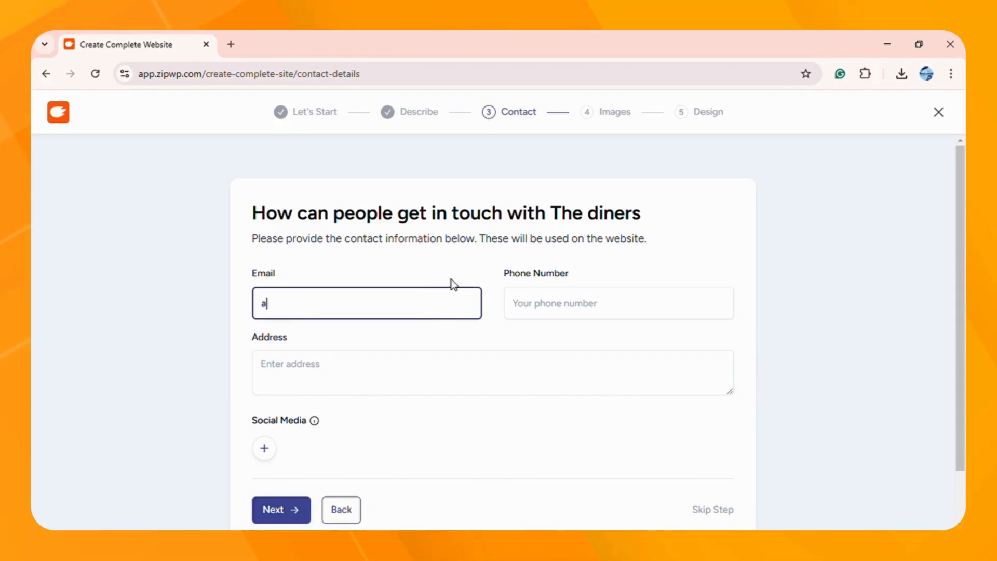
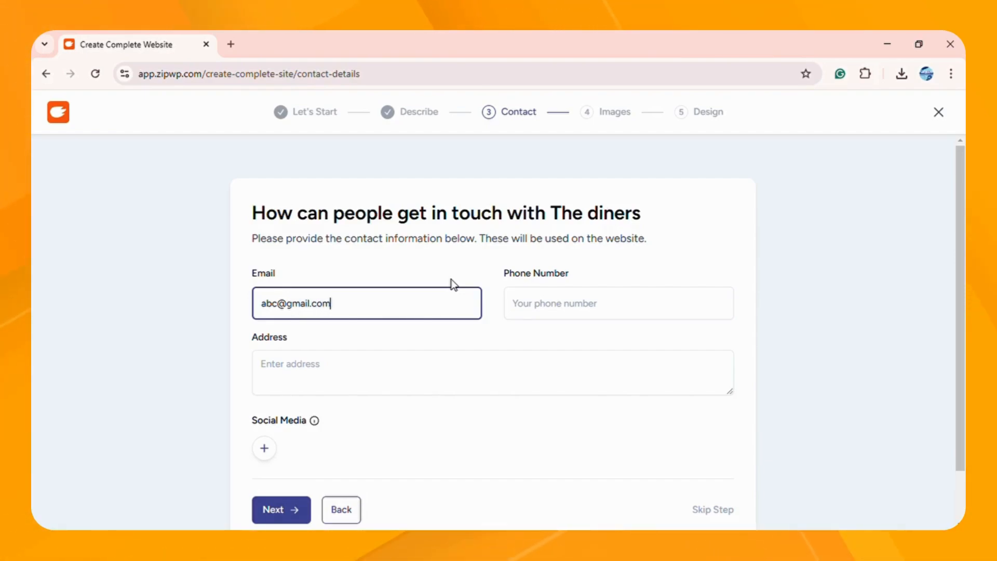
click(565, 301)
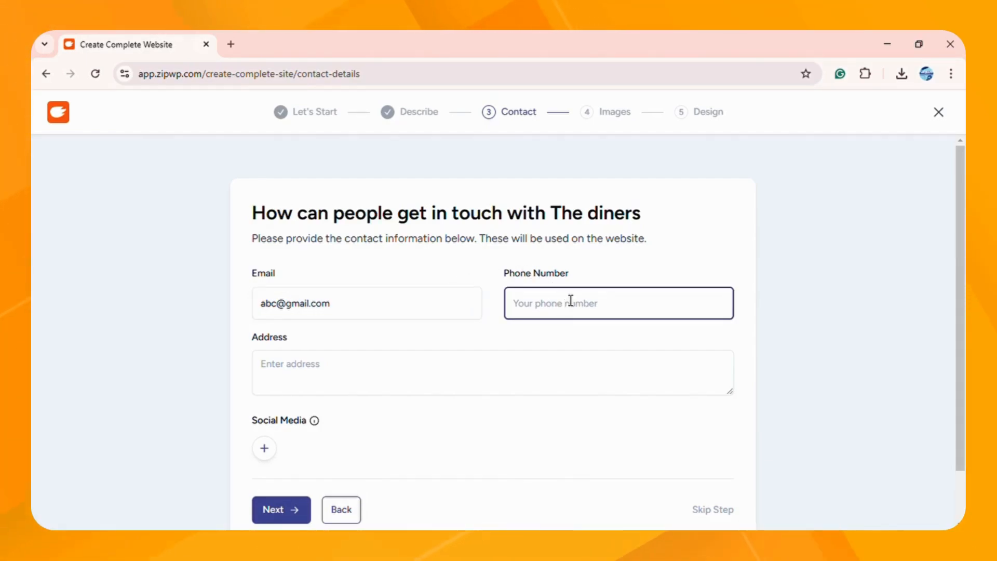
text(1)
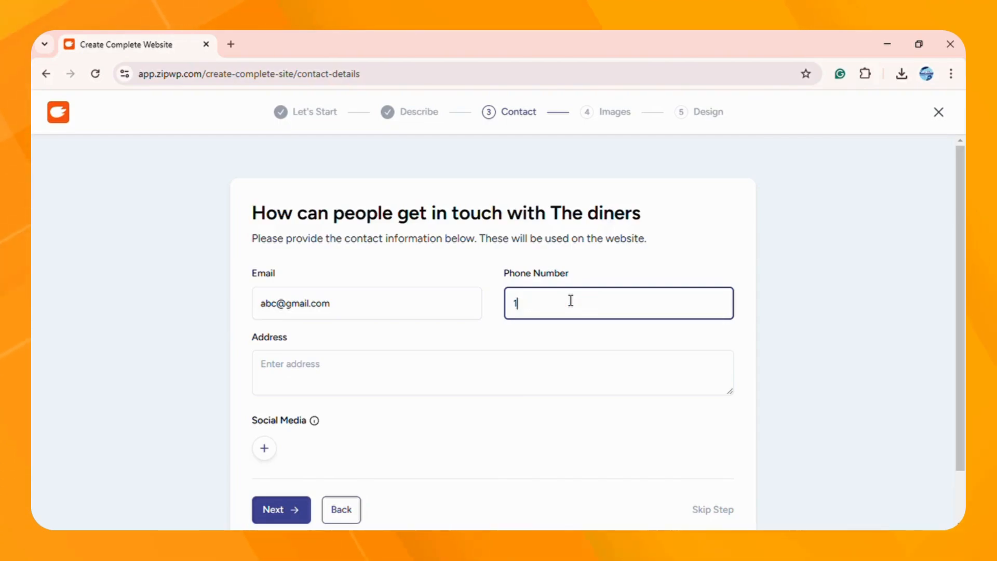
text(234567)
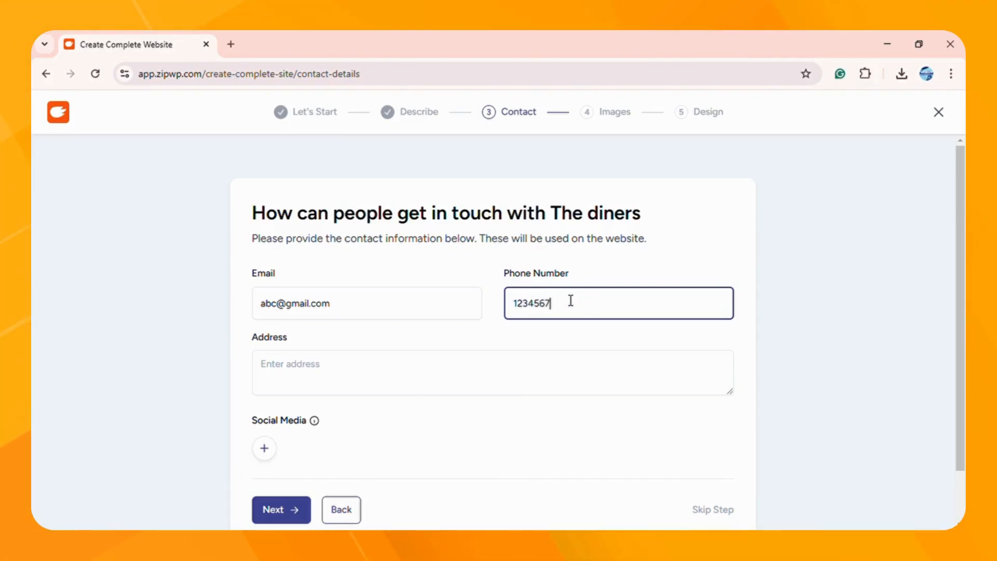
text(89)
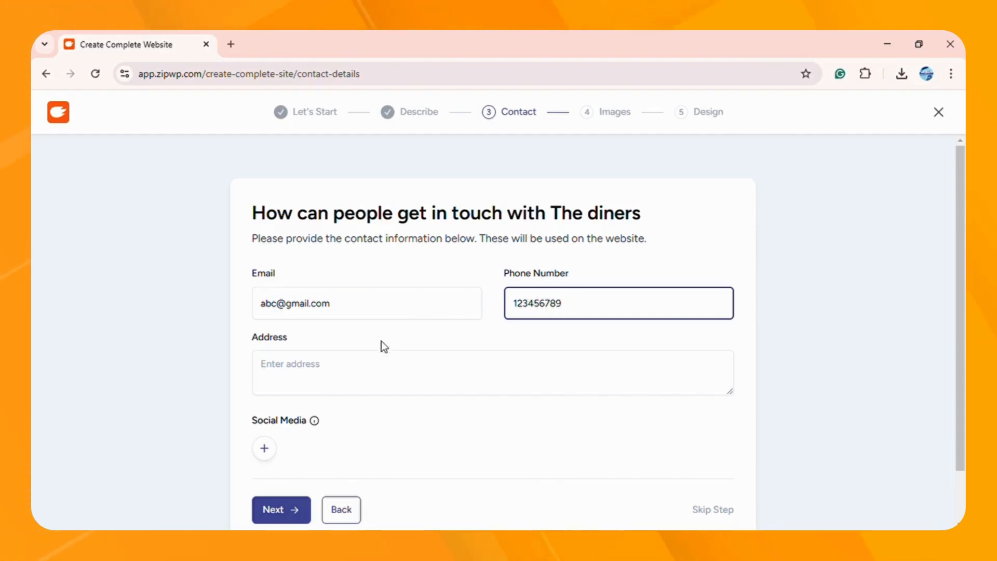
click(389, 361)
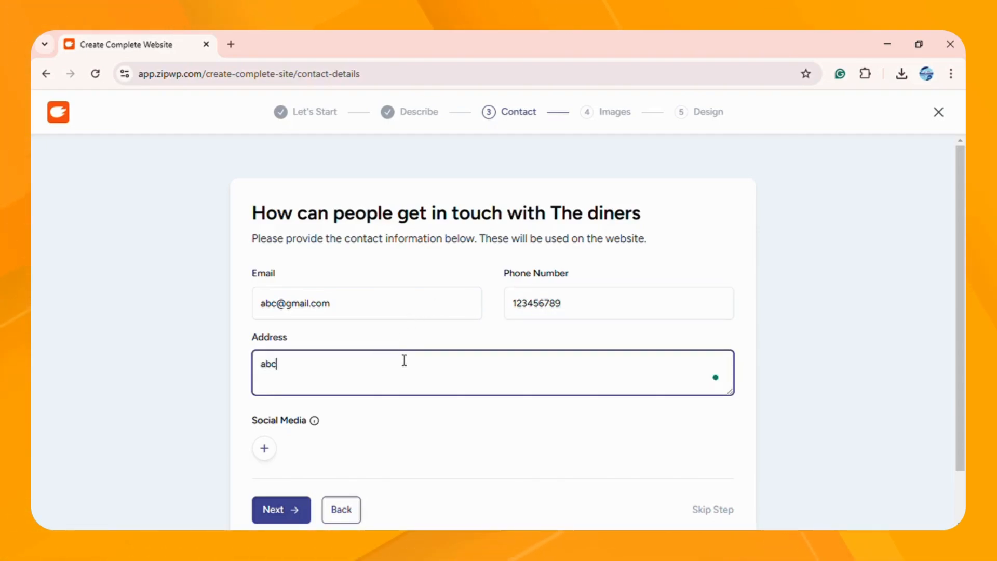
text(abc ro)
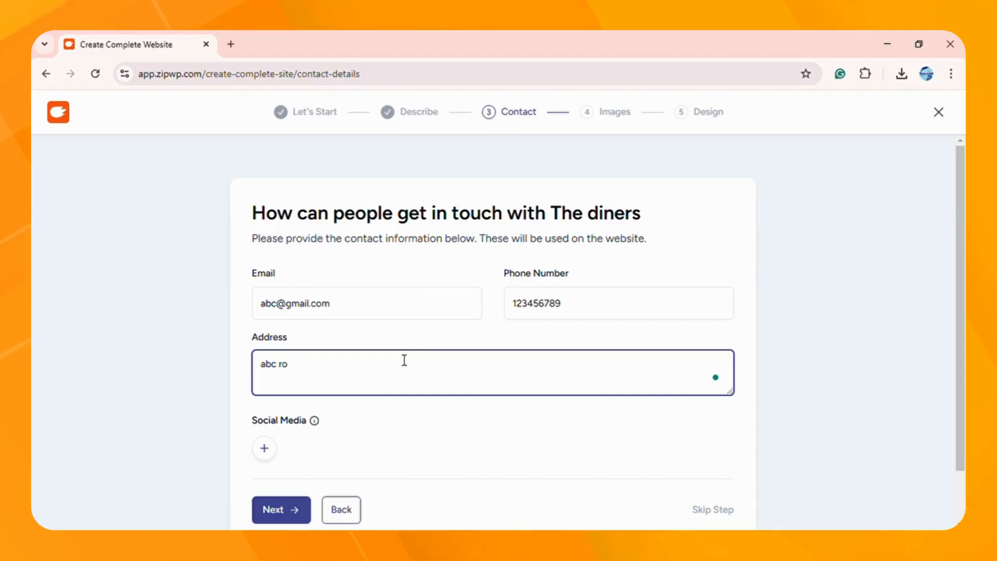
text(dad nvkldfmv)
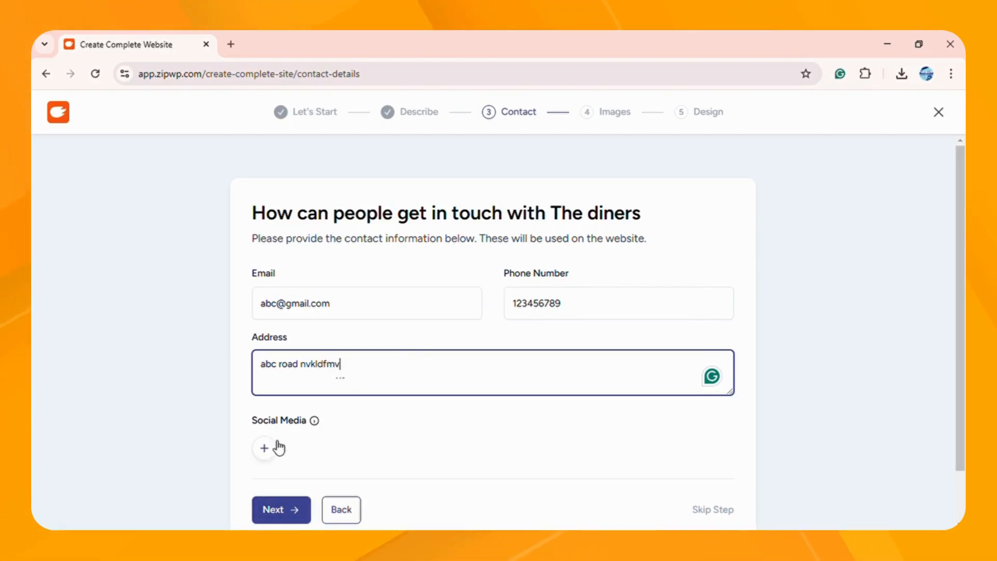
click(288, 510)
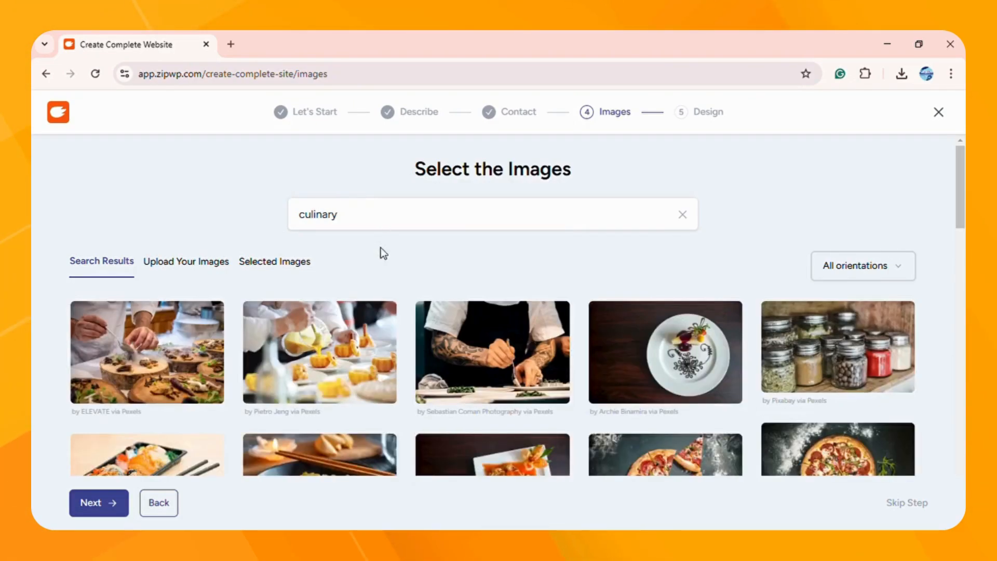
Step: Select the spices, noodles, pizza, chef, kitchen, fish dish and other culinary photos
scroll(390, 301, down, 7)
scroll(399, 314, up, 7)
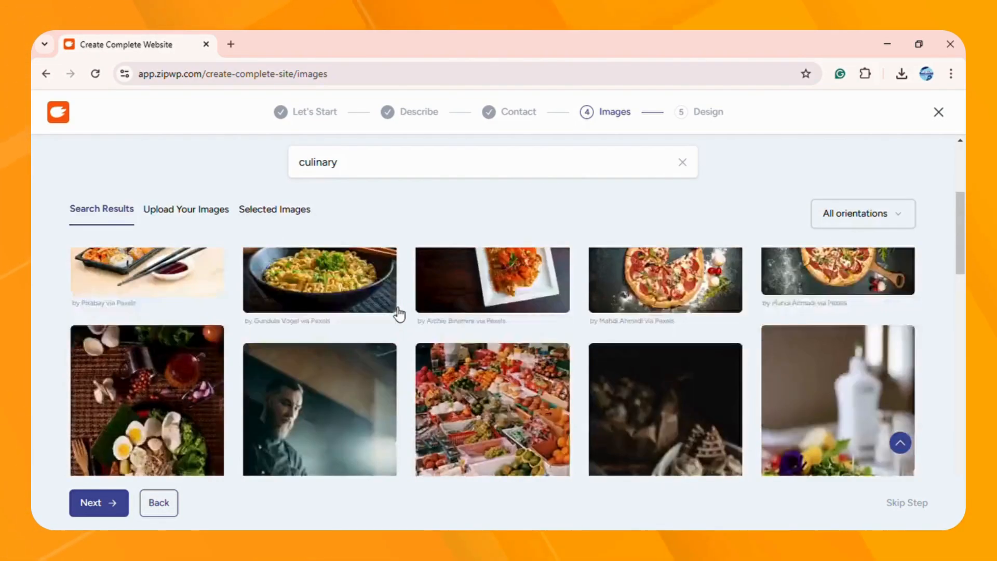
scroll(394, 322, down, 1)
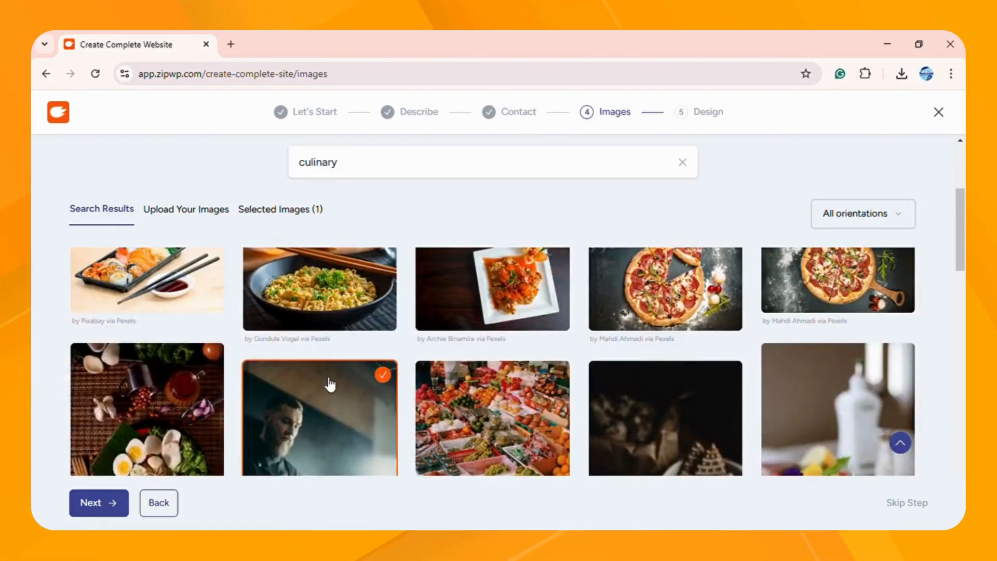
scroll(328, 384, down, 3)
scroll(336, 373, up, 2)
scroll(472, 364, up, 2)
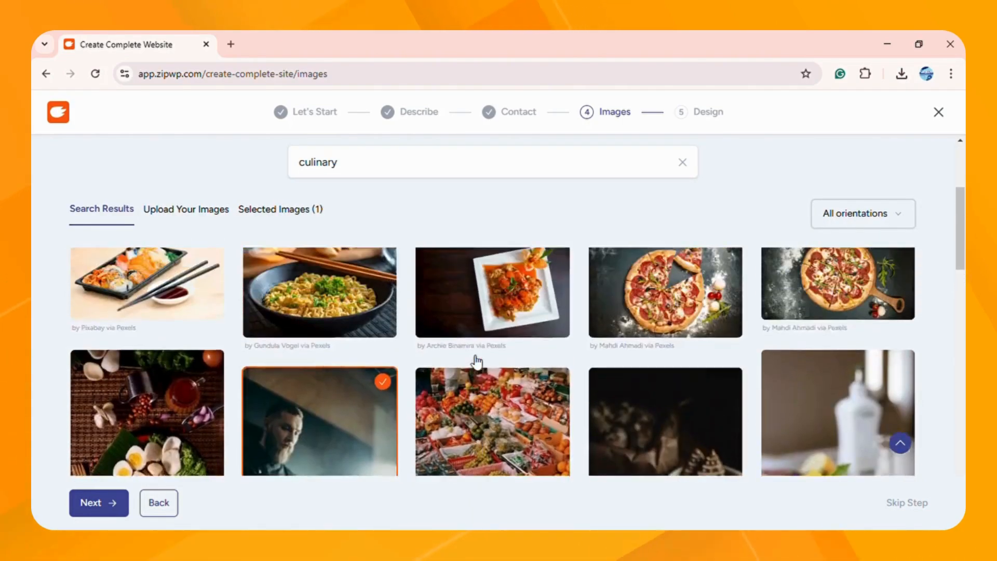
click(192, 438)
click(311, 353)
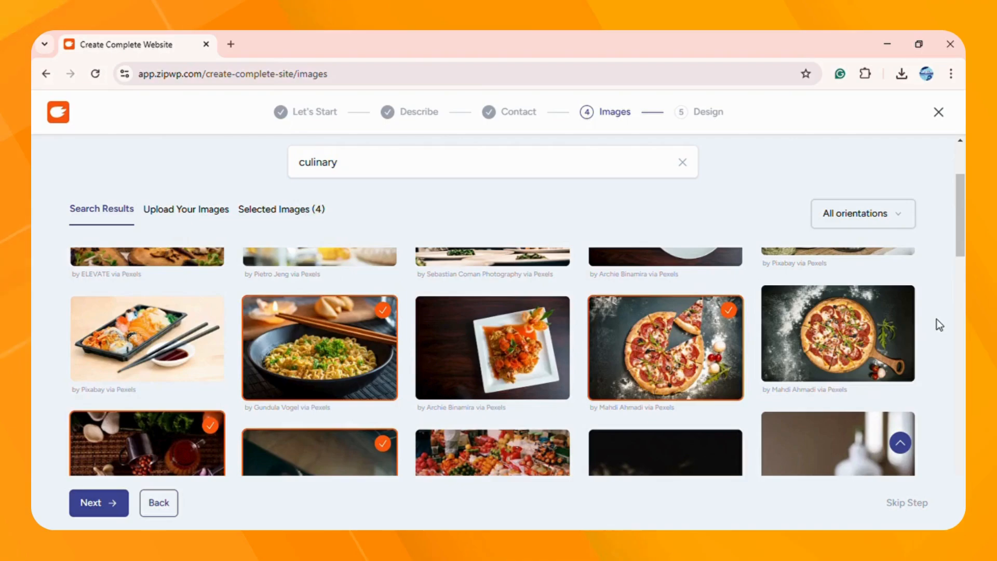
click(883, 334)
scroll(743, 351, up, 3)
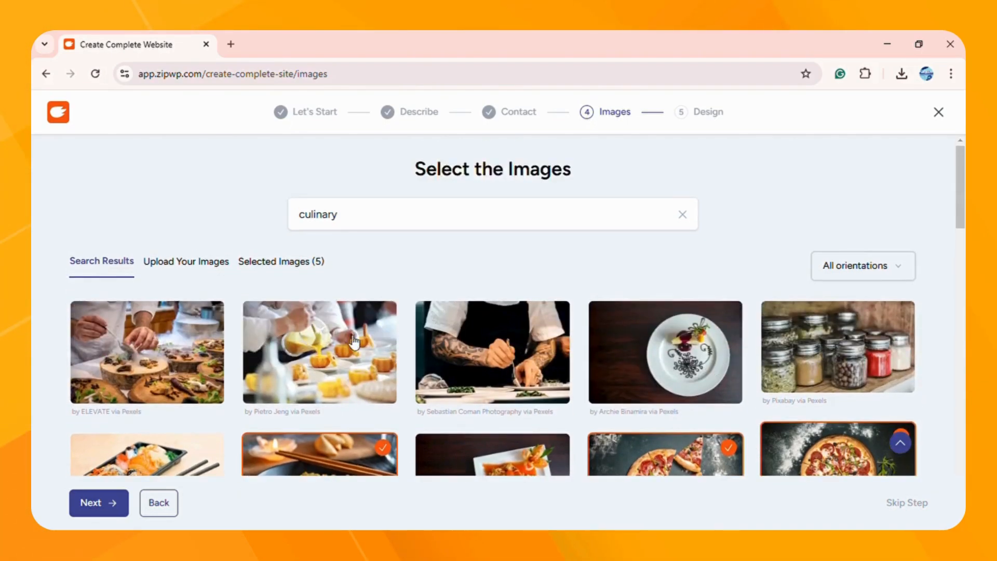
click(291, 345)
scroll(208, 344, down, 2)
click(160, 324)
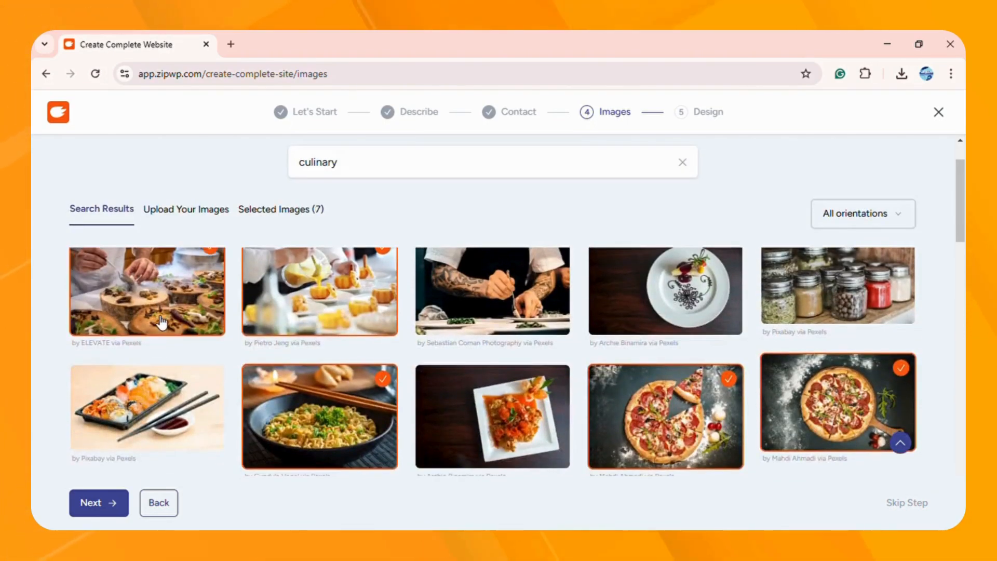
scroll(221, 340, down, 3)
scroll(226, 348, down, 10)
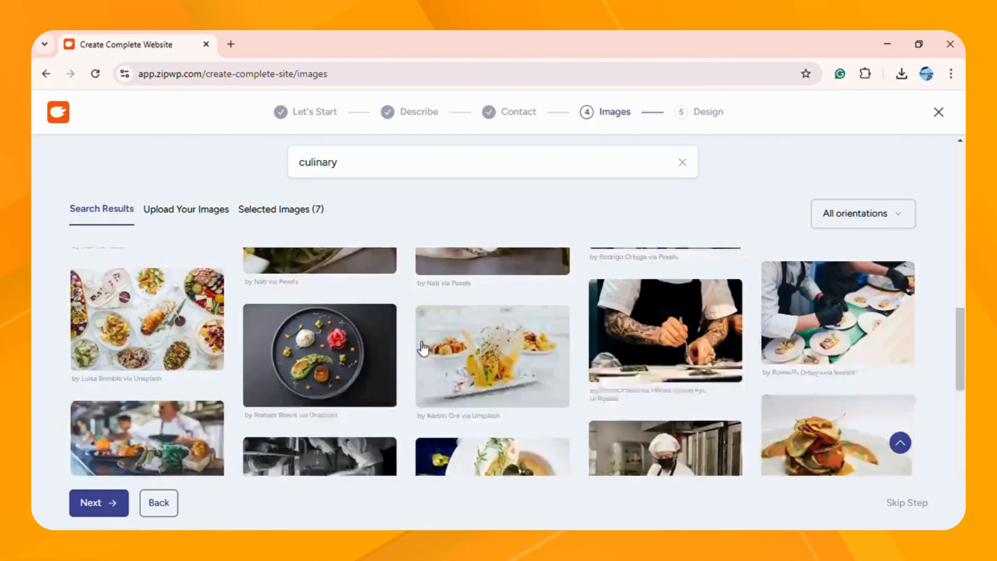
scroll(485, 342, down, 1)
click(269, 406)
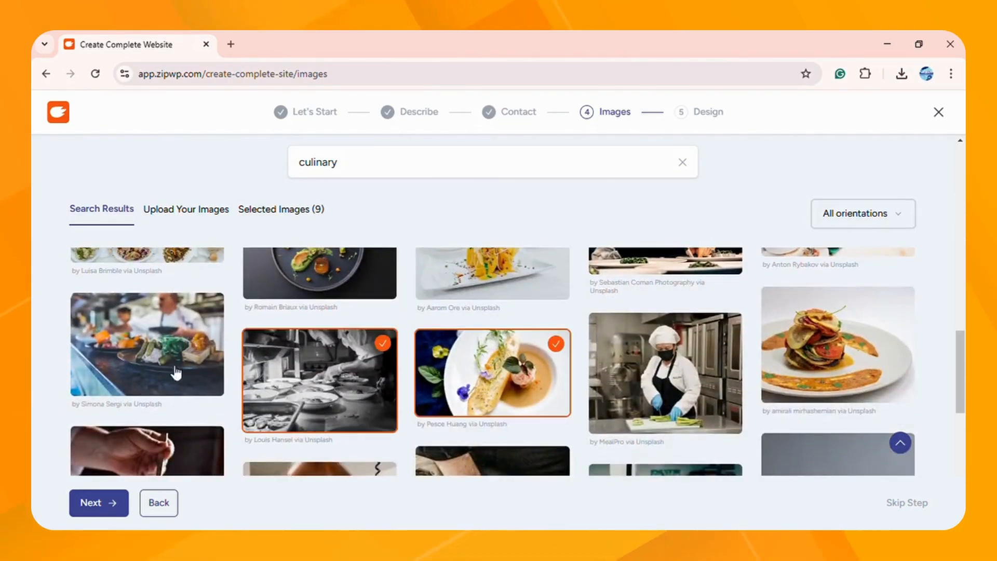
click(178, 372)
scroll(383, 397, down, 5)
click(367, 316)
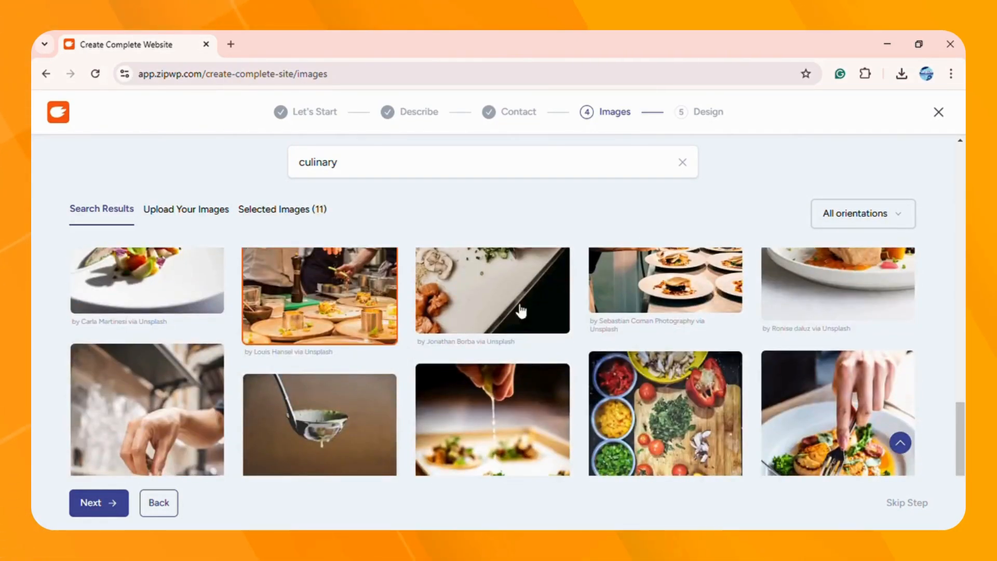
click(707, 302)
click(837, 283)
click(664, 413)
Step: Select the pasta, food-spread and several more culinary photos, closing a stray tab
scroll(492, 363, down, 5)
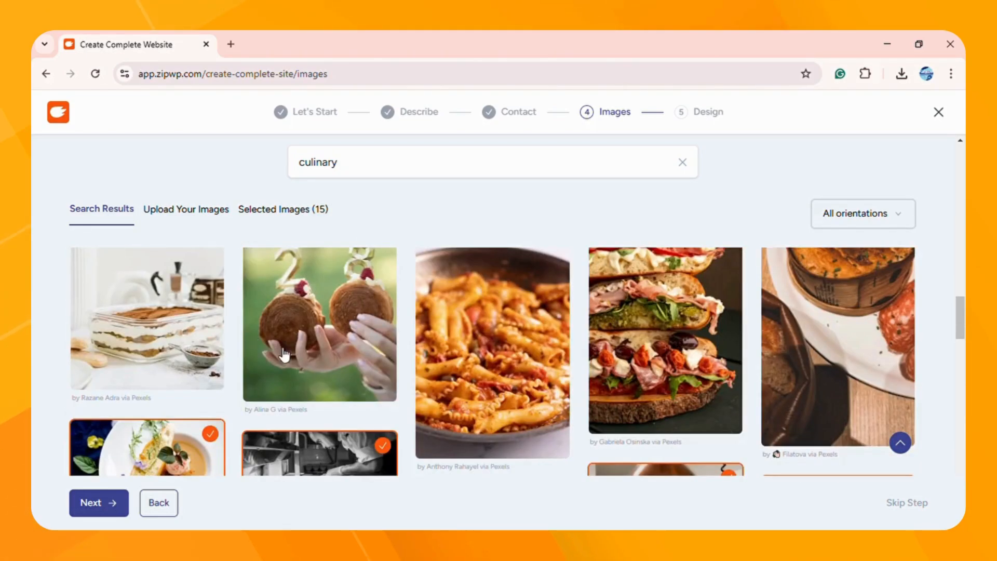
scroll(492, 363, down, 1)
click(474, 296)
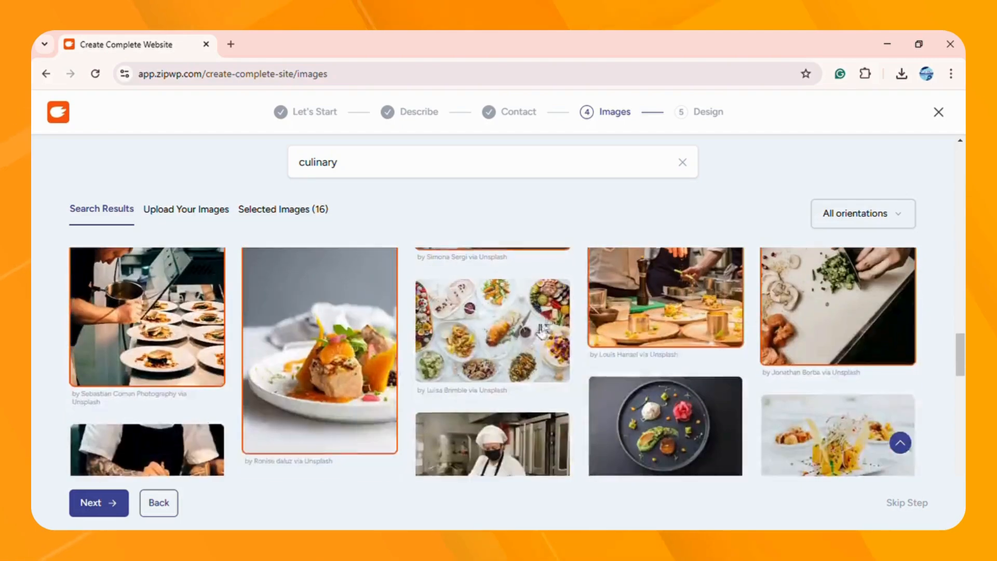
click(529, 325)
scroll(602, 358, down, 3)
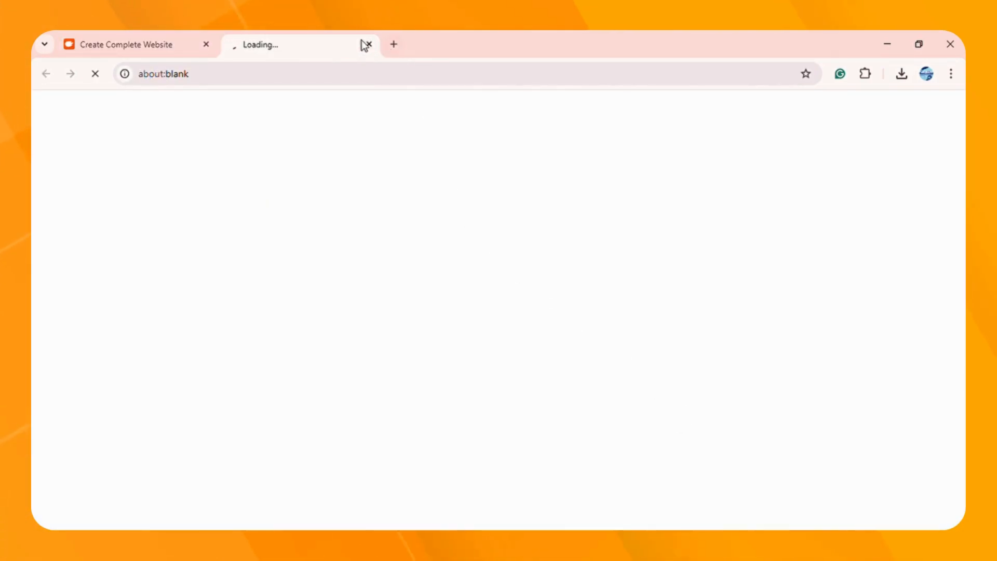
click(369, 44)
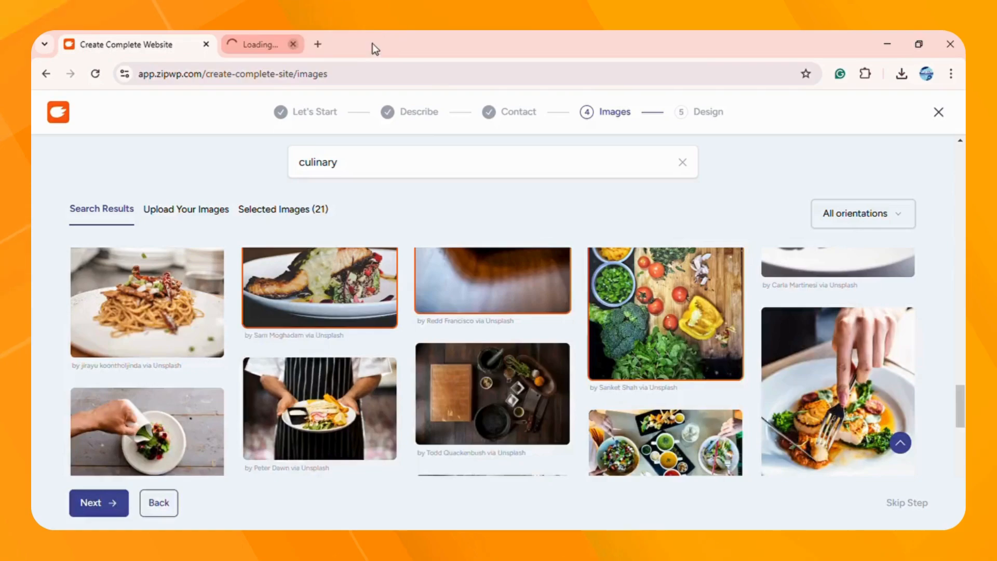
scroll(485, 356, down, 3)
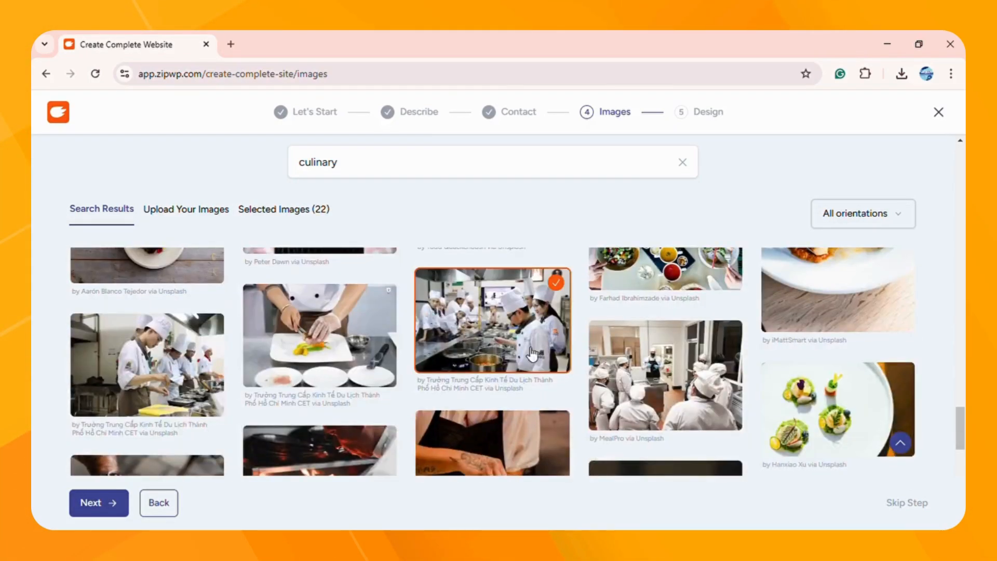
click(836, 410)
scroll(779, 389, down, 5)
click(597, 353)
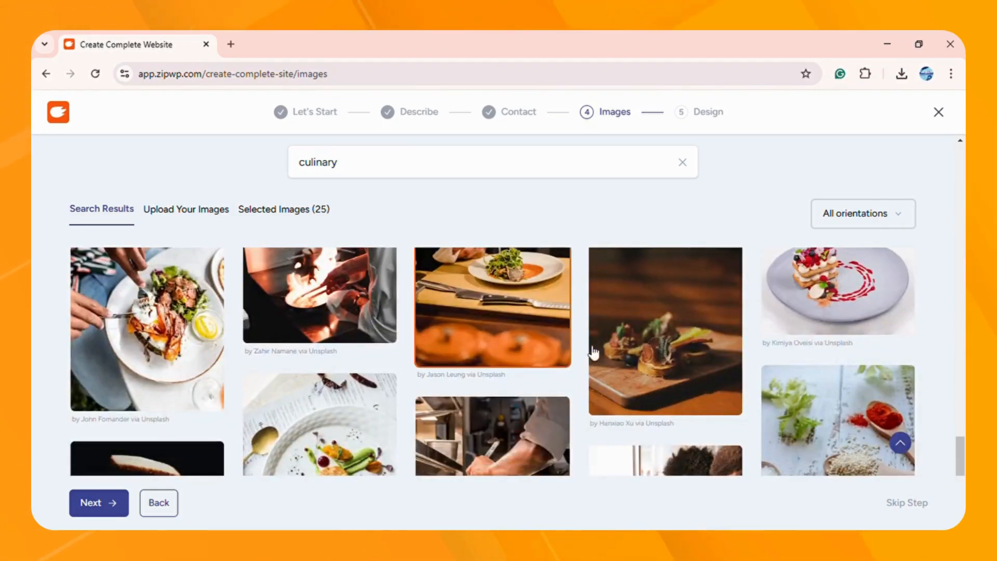
click(431, 358)
click(342, 325)
click(214, 327)
scroll(298, 387, down, 3)
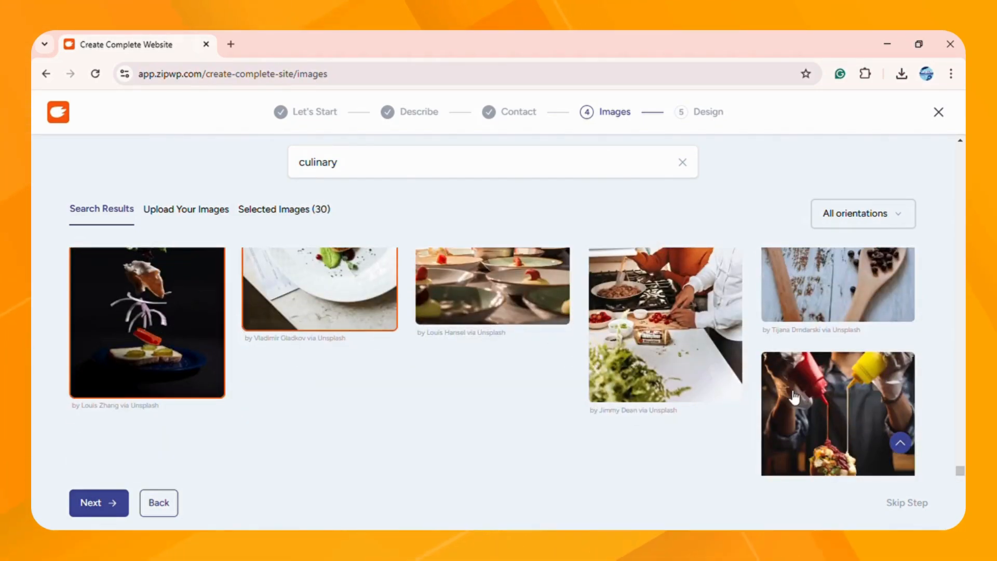
click(825, 400)
click(679, 360)
click(817, 298)
scroll(443, 378, up, 4)
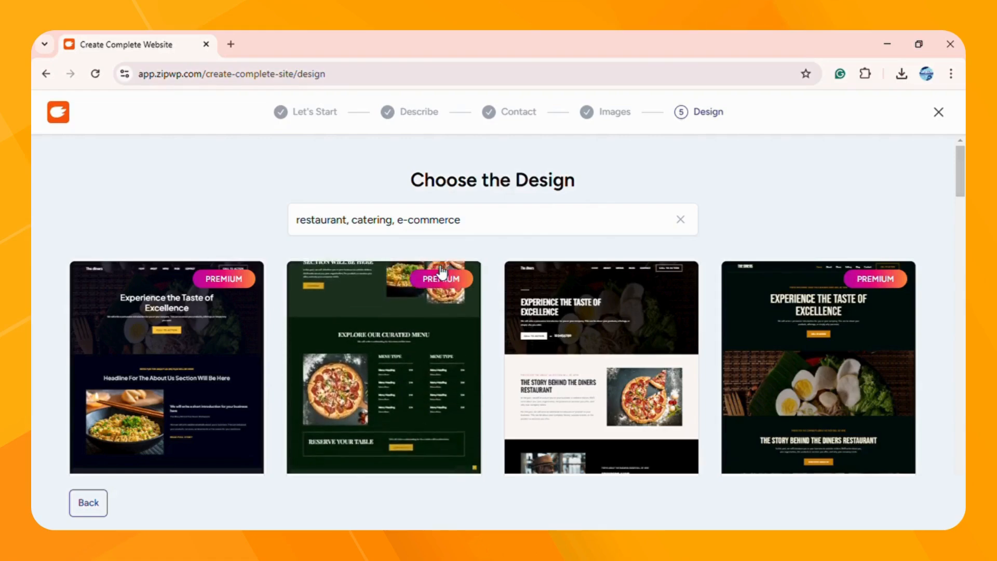
scroll(583, 295, down, 5)
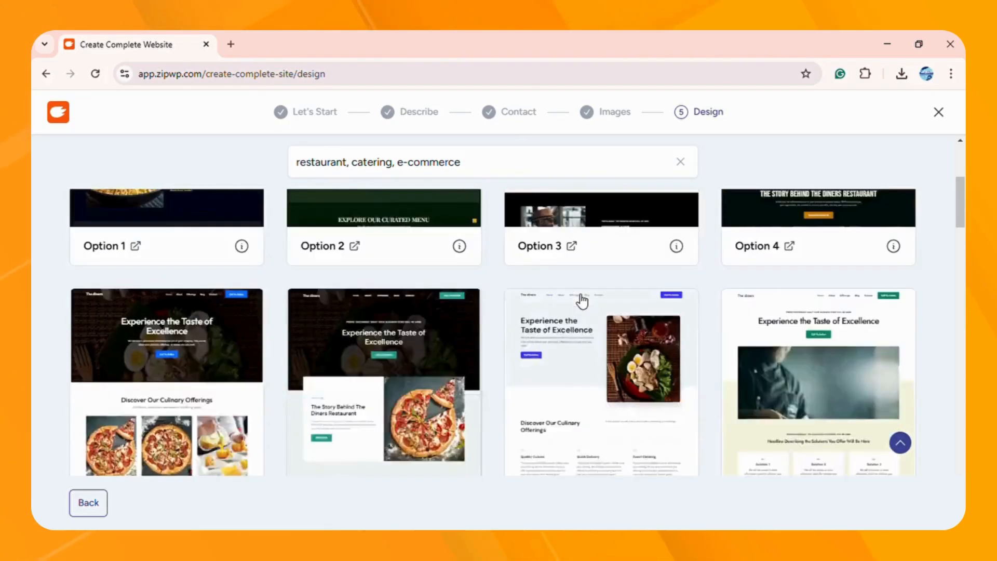
scroll(582, 300, down, 2)
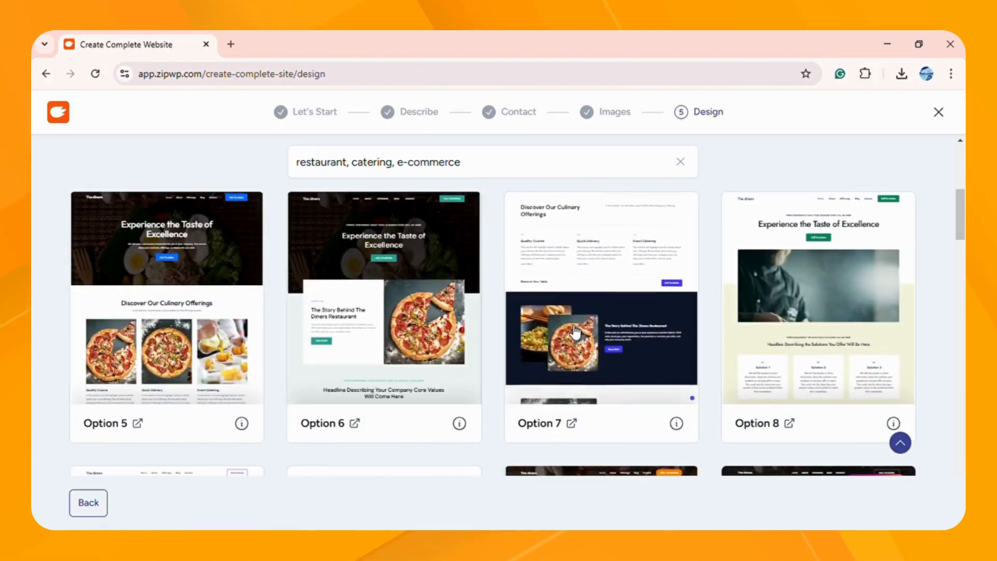
scroll(604, 338, down, 2)
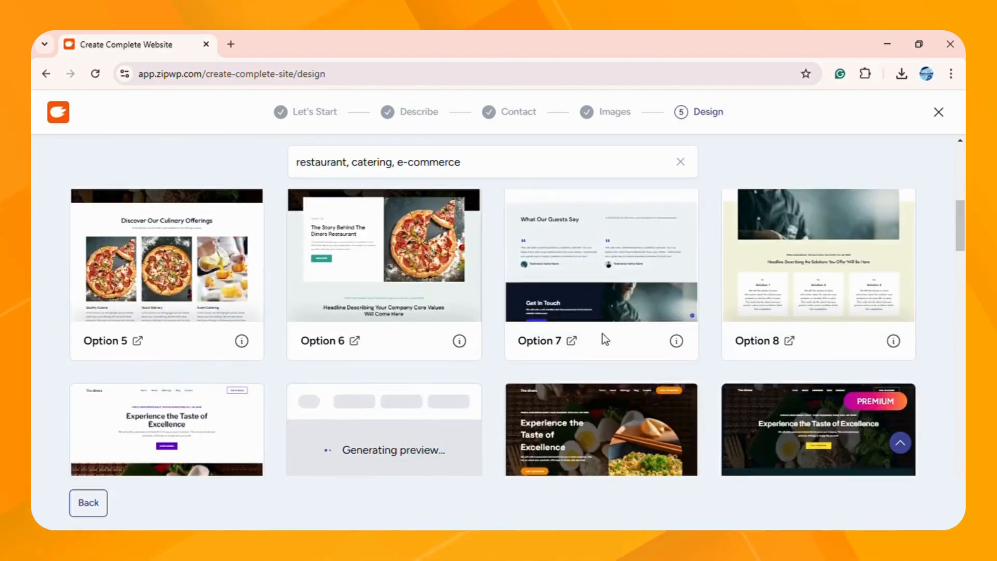
scroll(602, 337, down, 4)
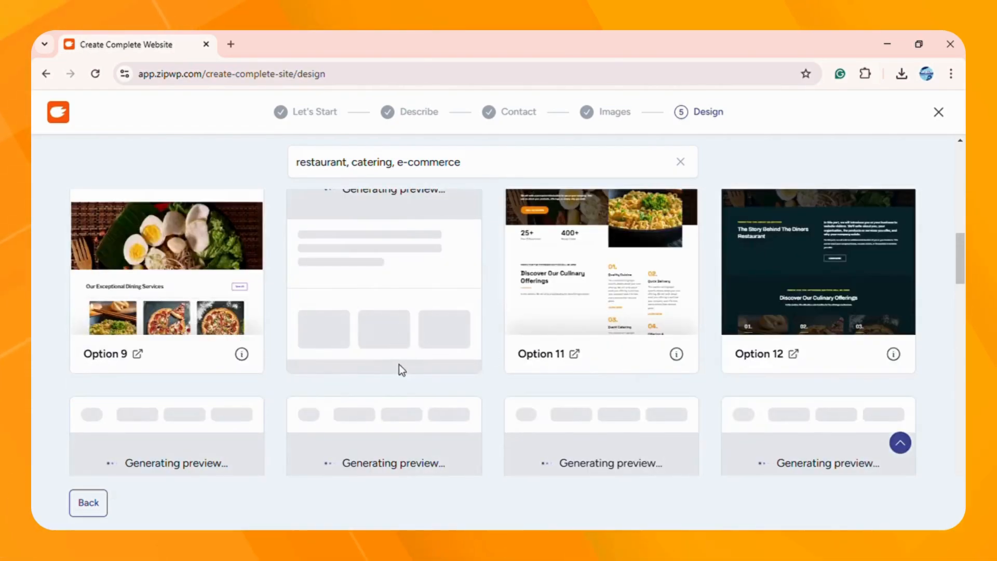
scroll(410, 372, down, 4)
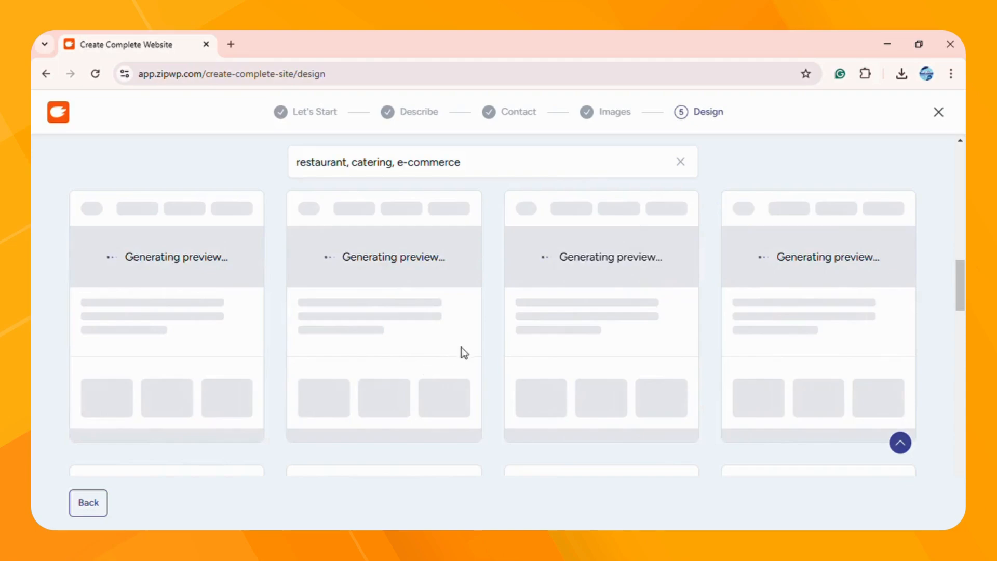
scroll(494, 333, down, 1)
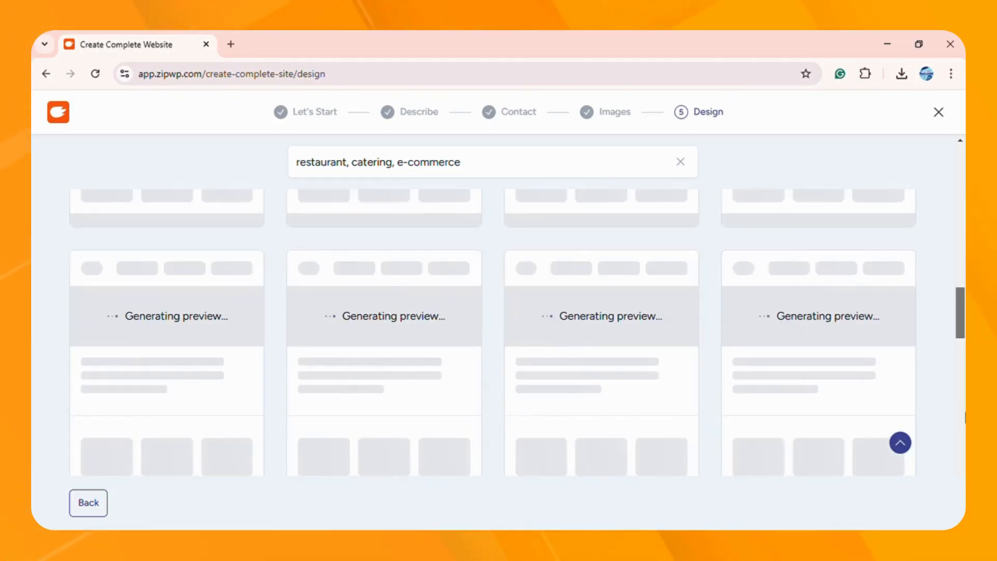
drag(966, 416, 948, 34)
scroll(674, 285, down, 1)
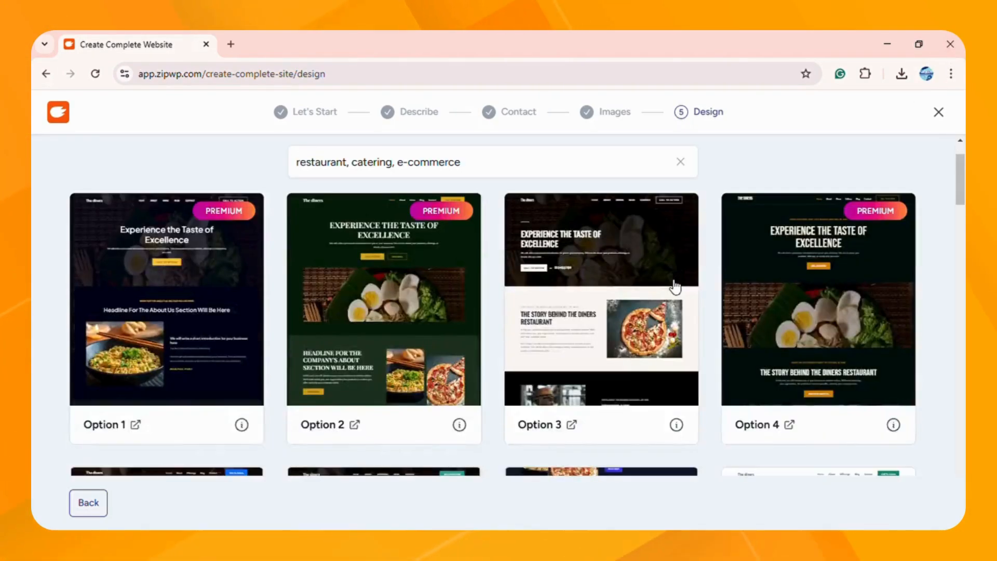
scroll(628, 316, down, 3)
scroll(237, 309, down, 1)
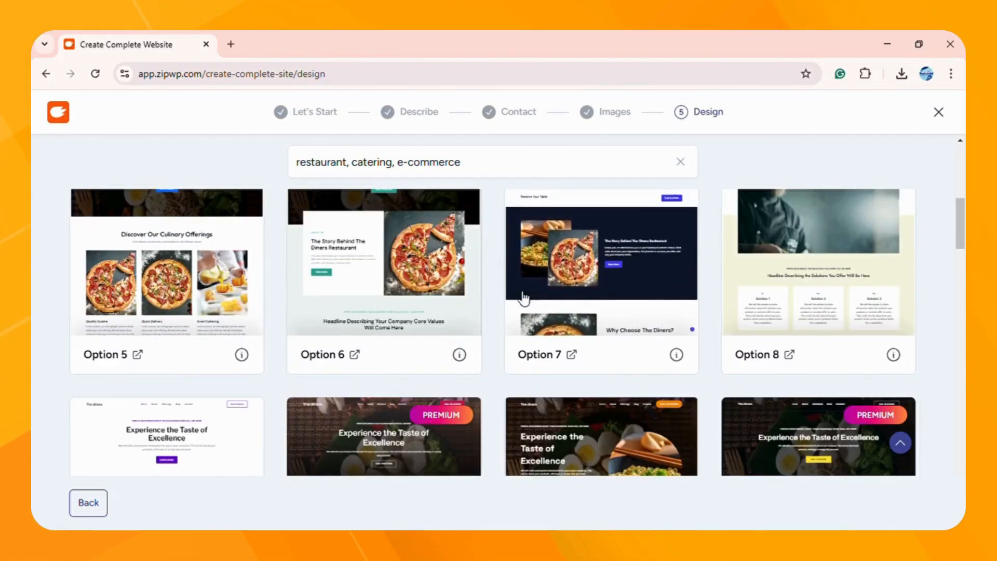
scroll(523, 297, down, 2)
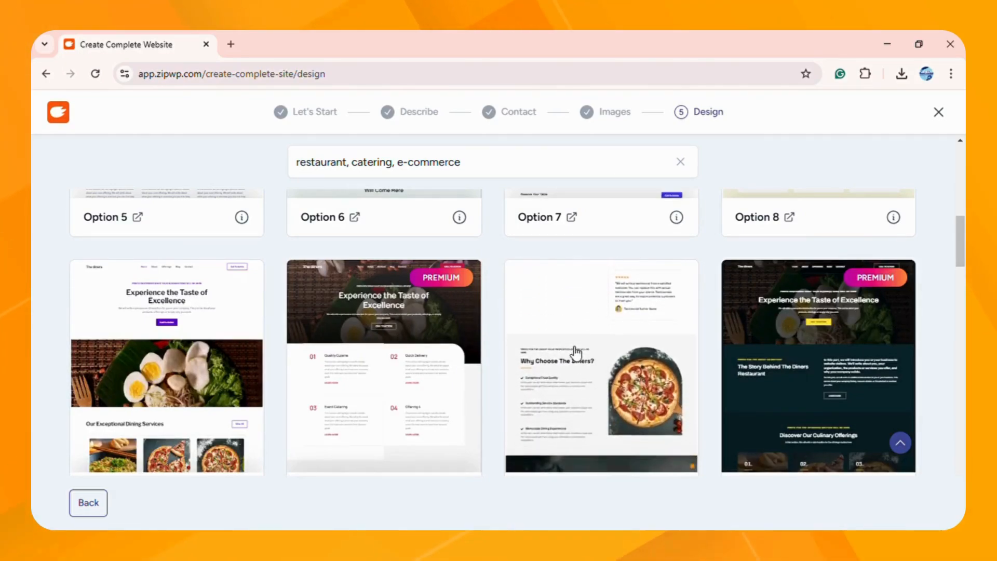
scroll(575, 353, down, 4)
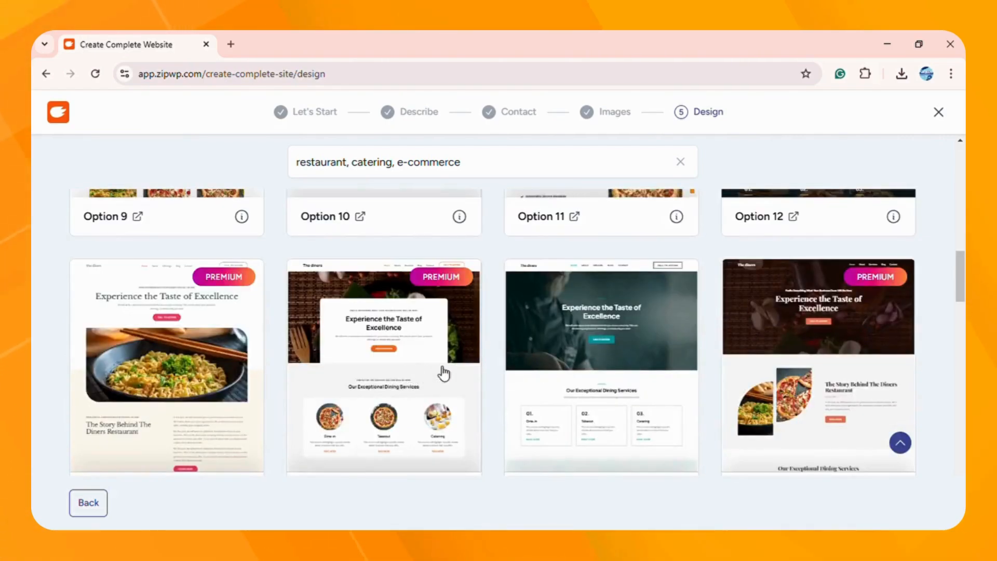
scroll(575, 374, down, 4)
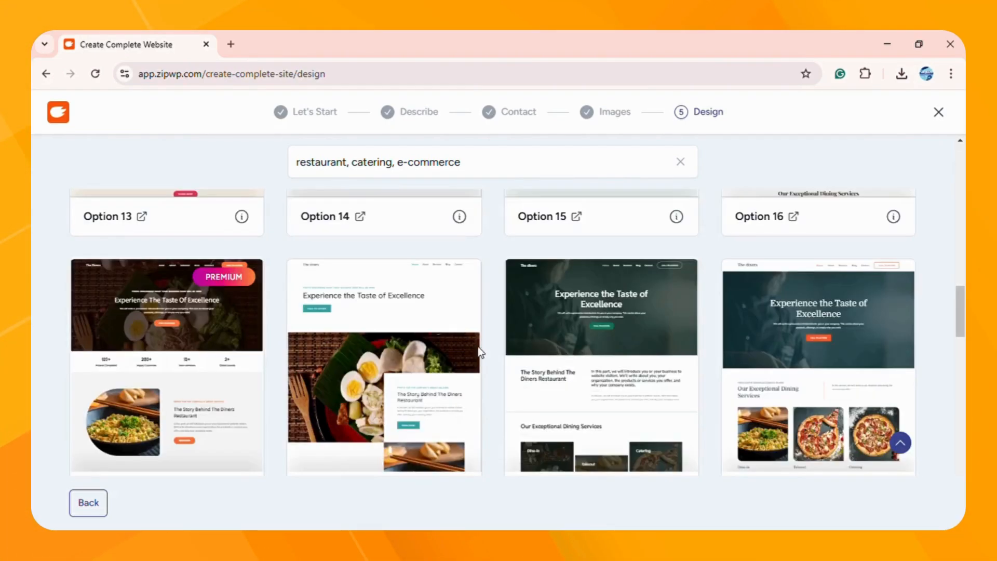
scroll(489, 357, down, 8)
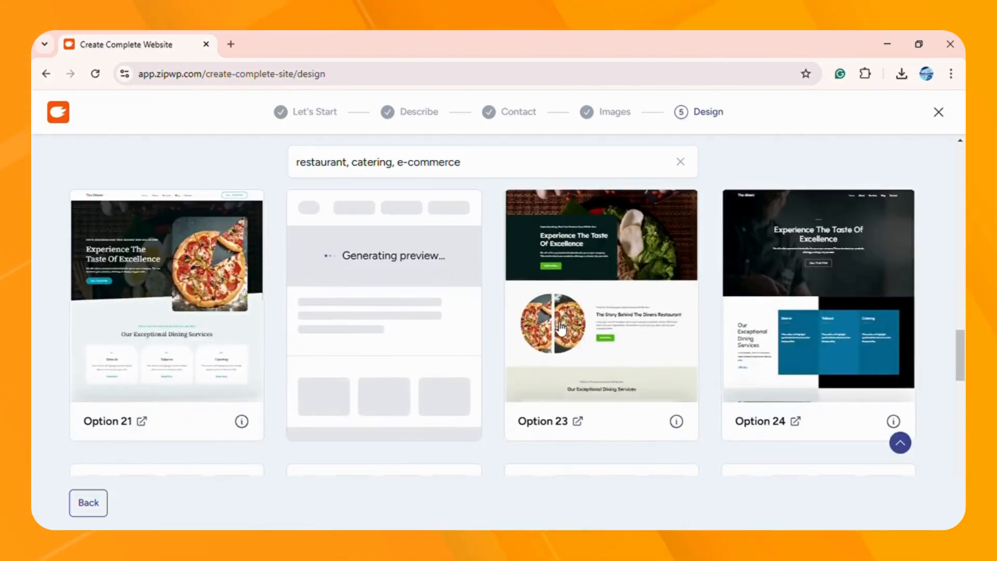
scroll(566, 332, up, 1)
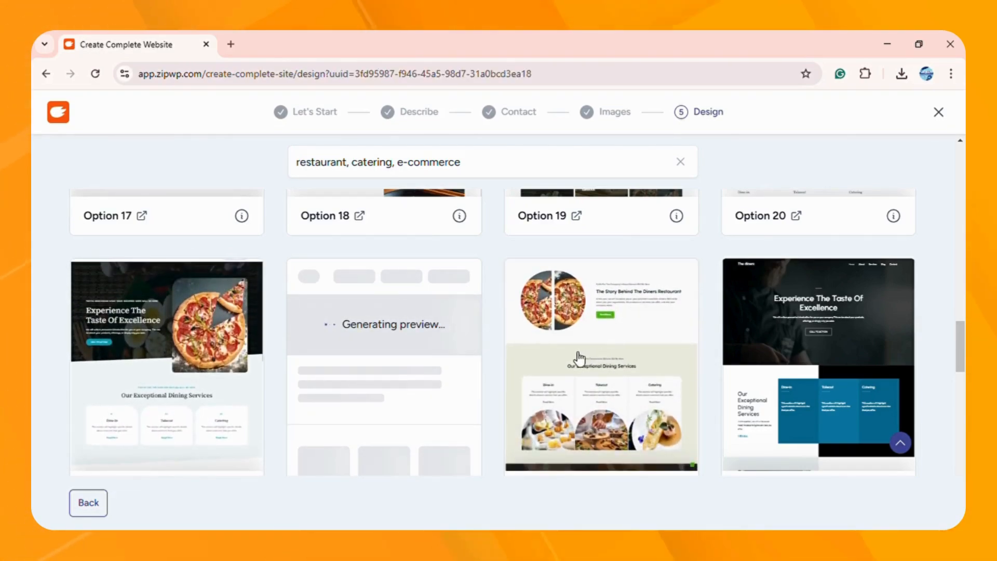
Step: Choose the green restaurant design and upload the pizza logo beside 'The diners'
click(593, 350)
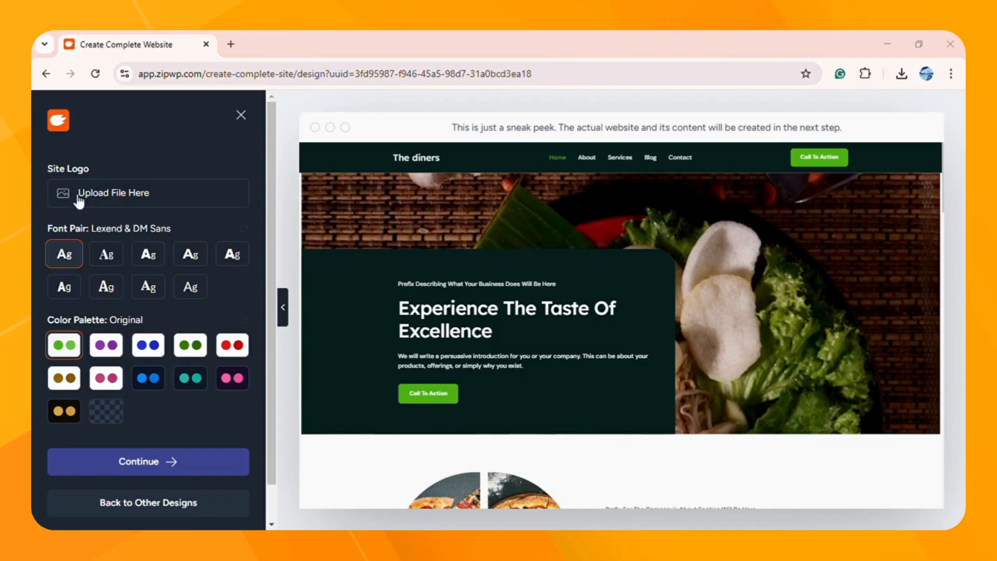
double_click(186, 129)
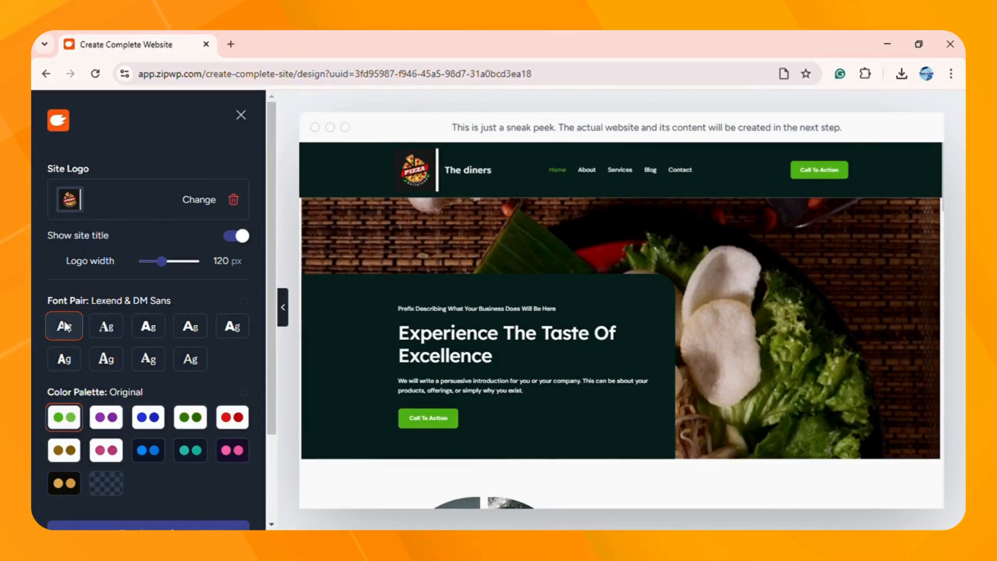
drag(64, 301, 125, 305)
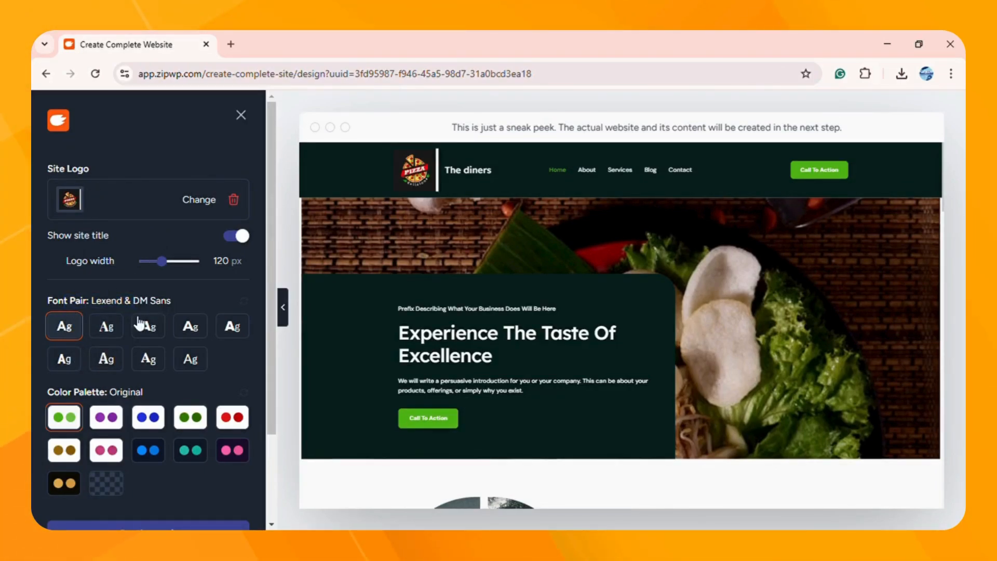
Step: Try the dark gold colour palette, then revert to the Original green palette
scroll(112, 348, down, 2)
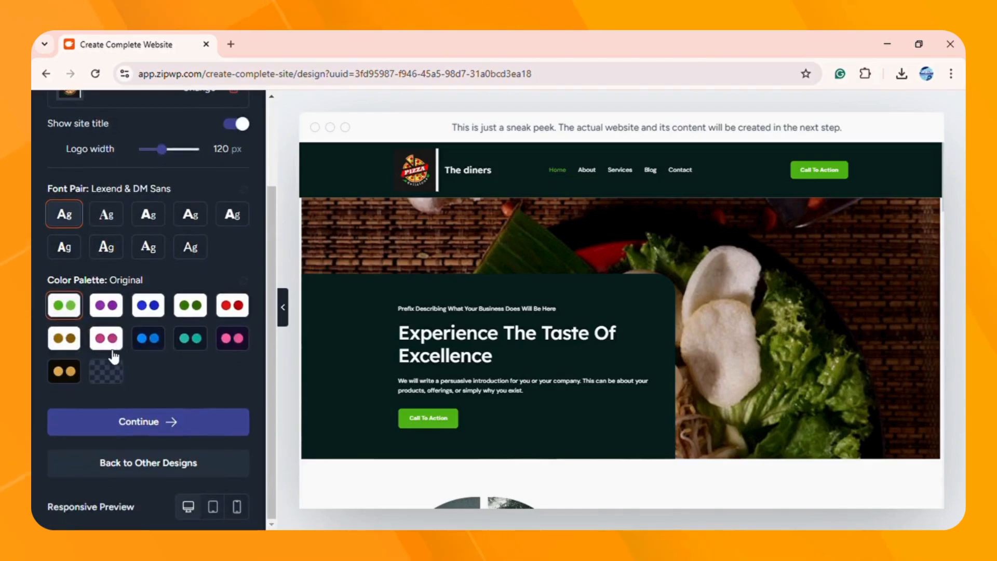
click(63, 370)
scroll(329, 385, down, 15)
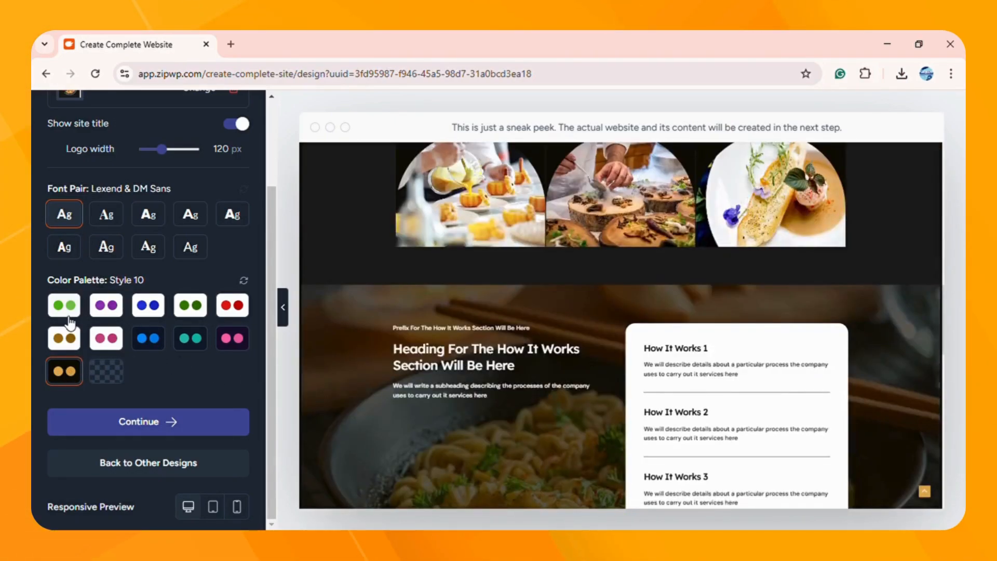
click(66, 310)
scroll(358, 391, up, 5)
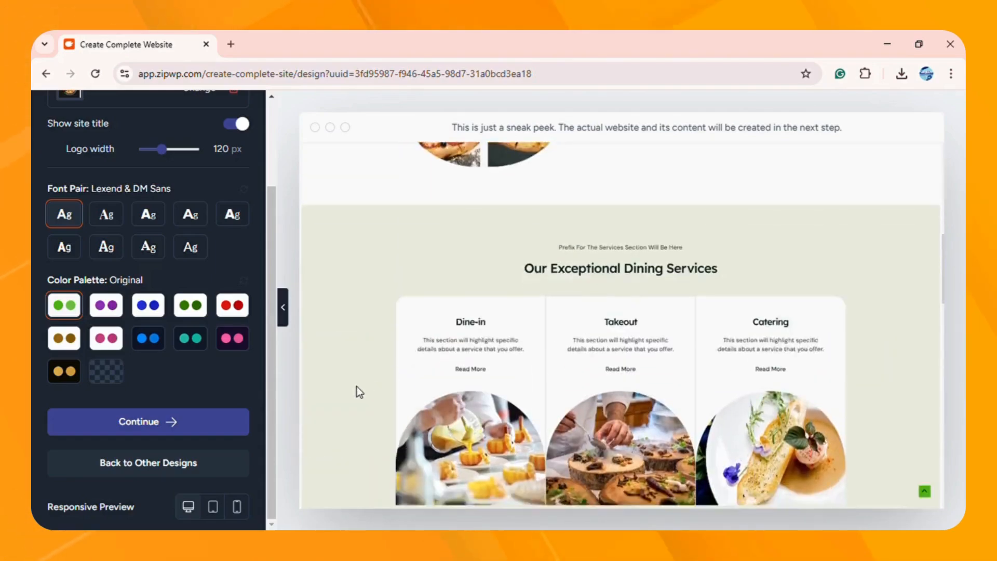
scroll(359, 392, down, 5)
Step: Check tablet, phone and desktop previews including the mobile menu, then accept the design
click(212, 506)
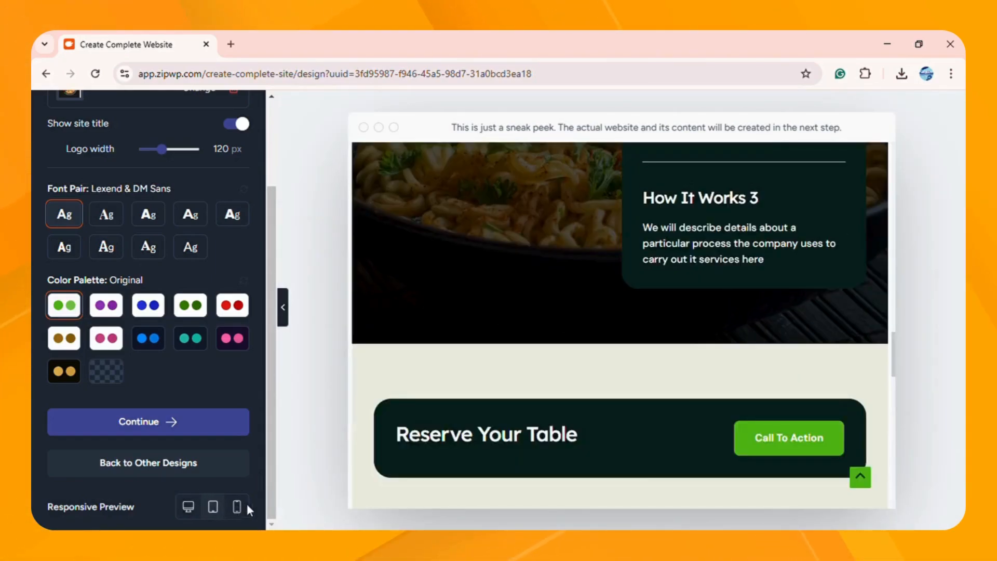
click(246, 504)
scroll(528, 406, up, 6)
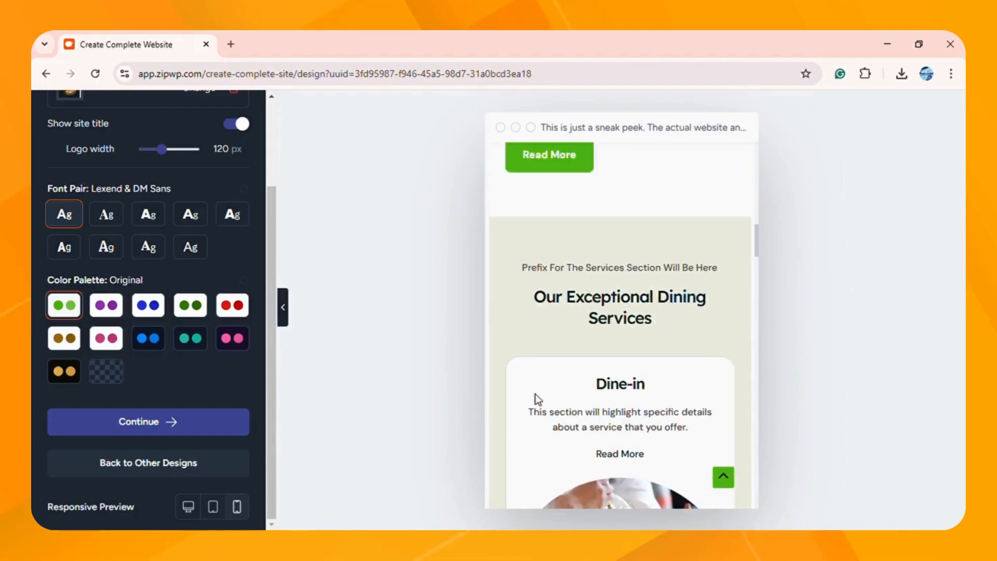
scroll(537, 399, up, 3)
click(724, 477)
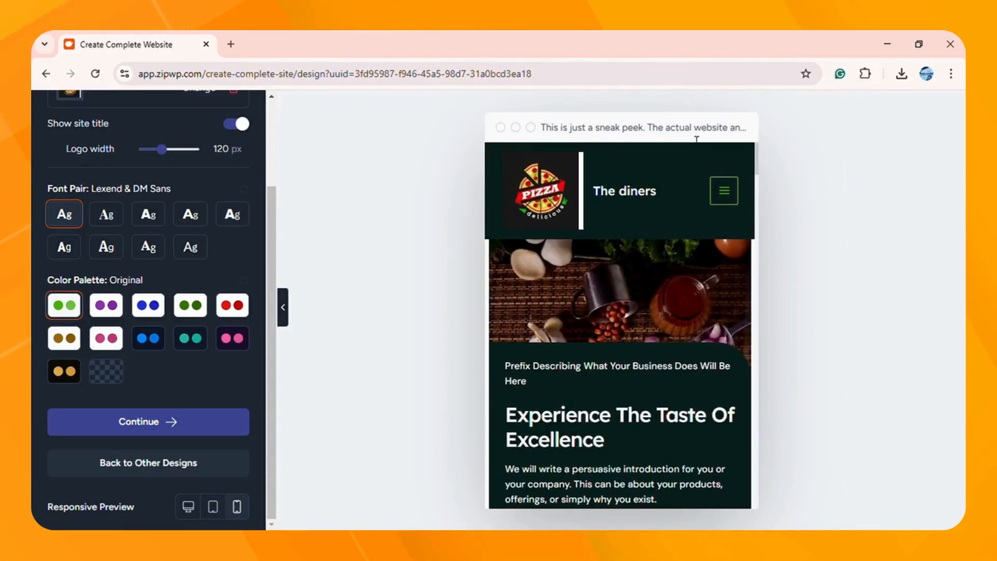
click(725, 194)
click(725, 193)
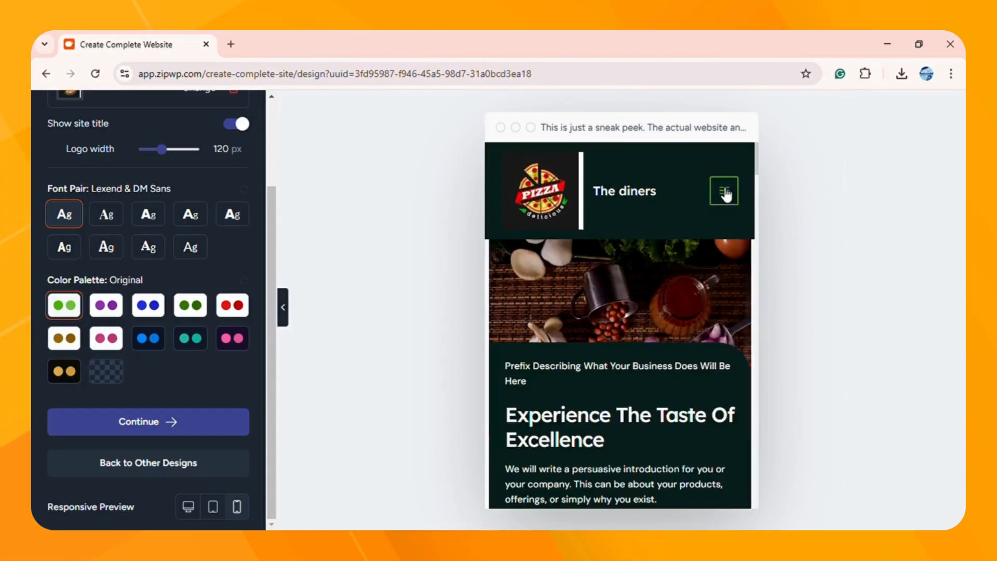
click(188, 506)
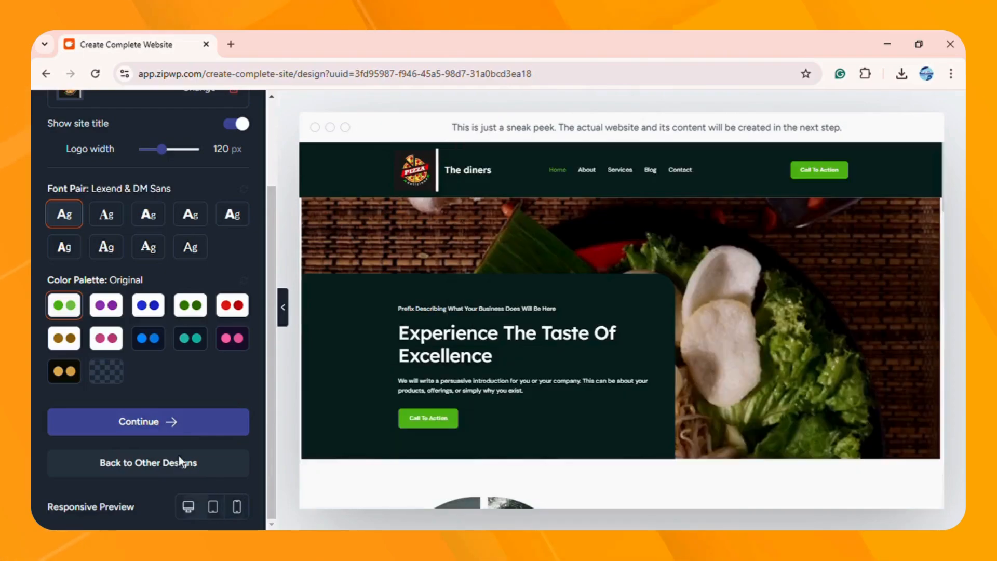
click(173, 423)
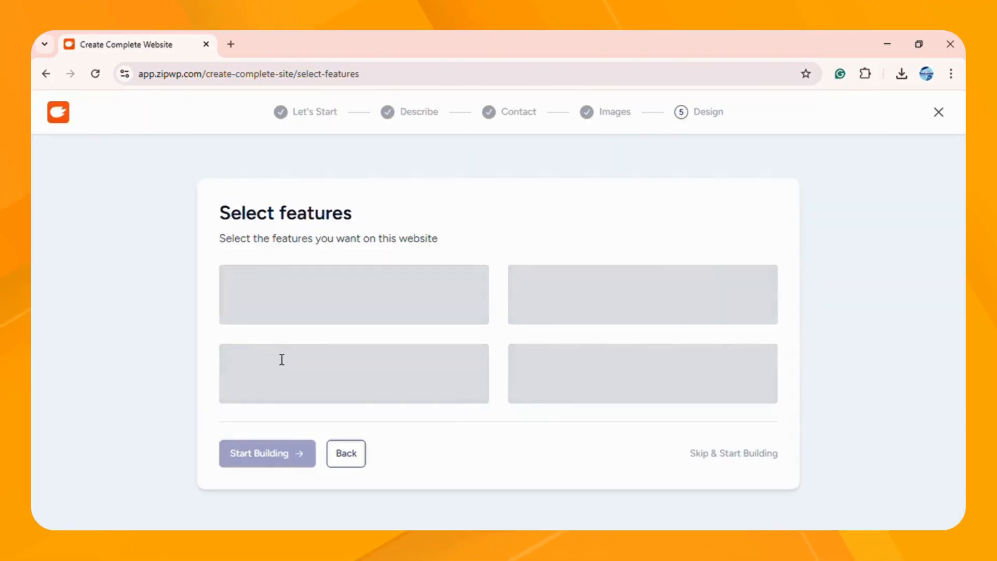
Step: Enable the Donations and Video Player site features
drag(249, 224, 338, 222)
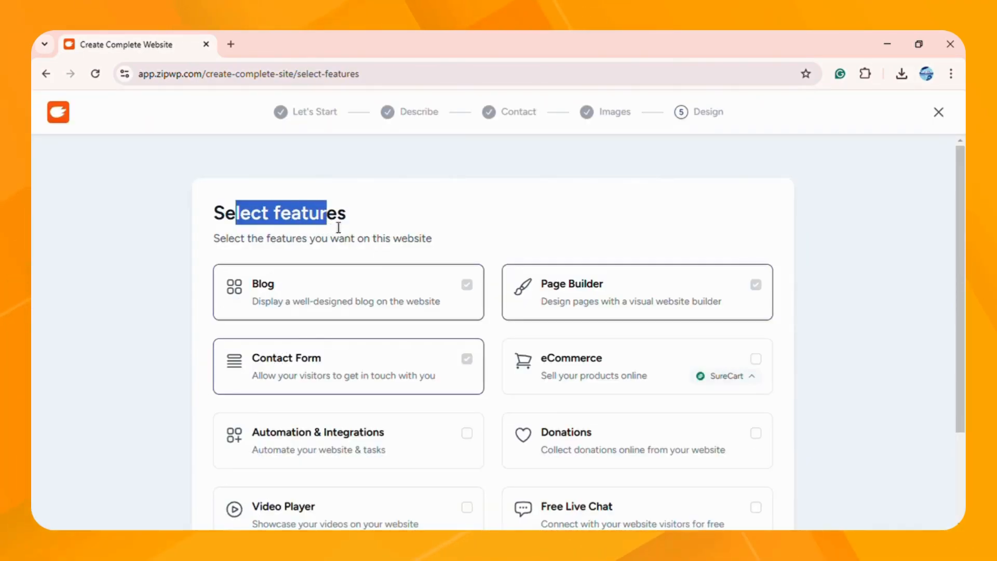
scroll(402, 225, down, 3)
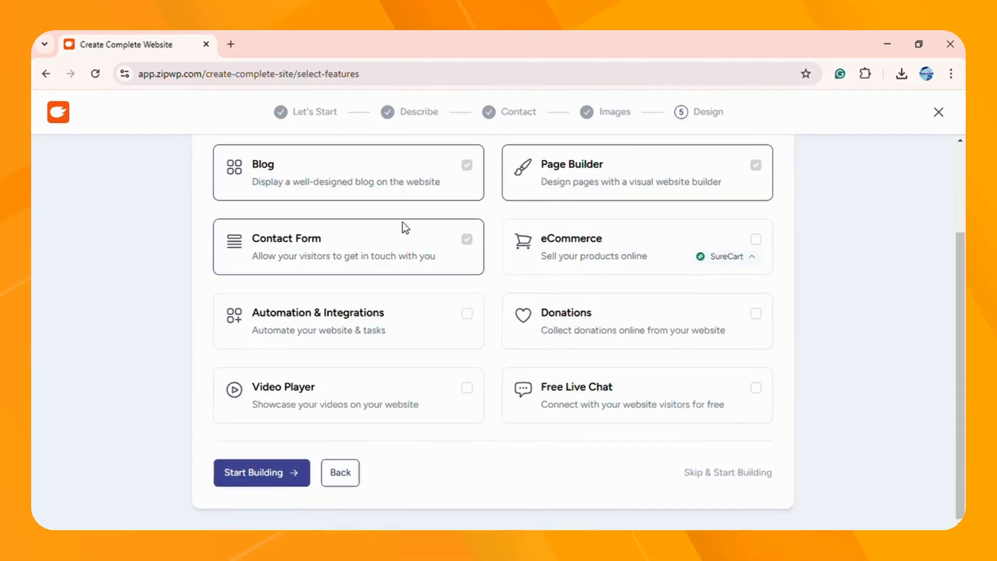
click(567, 301)
click(478, 383)
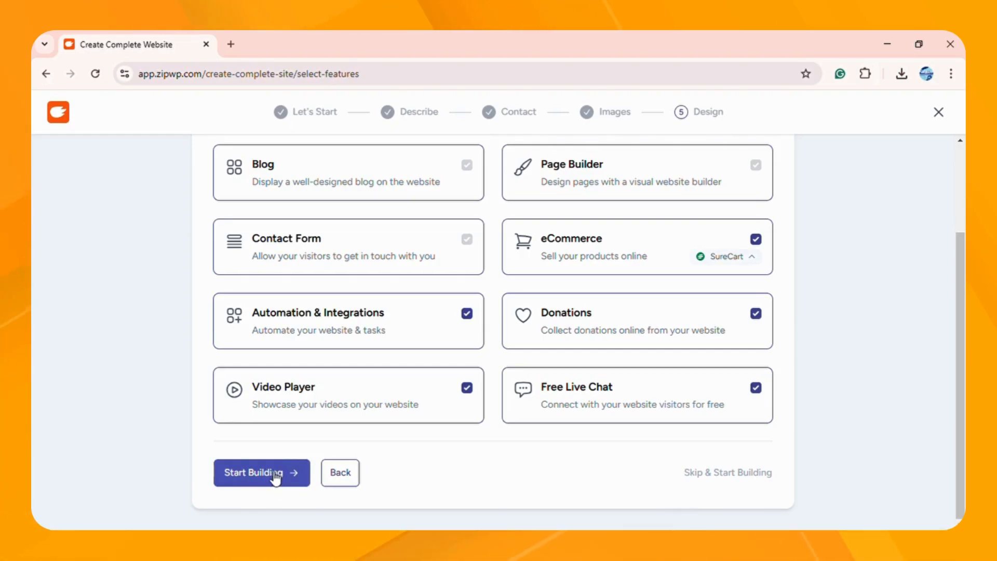
Step: Start building, sign up with a Google account, and bring up the final review
click(275, 473)
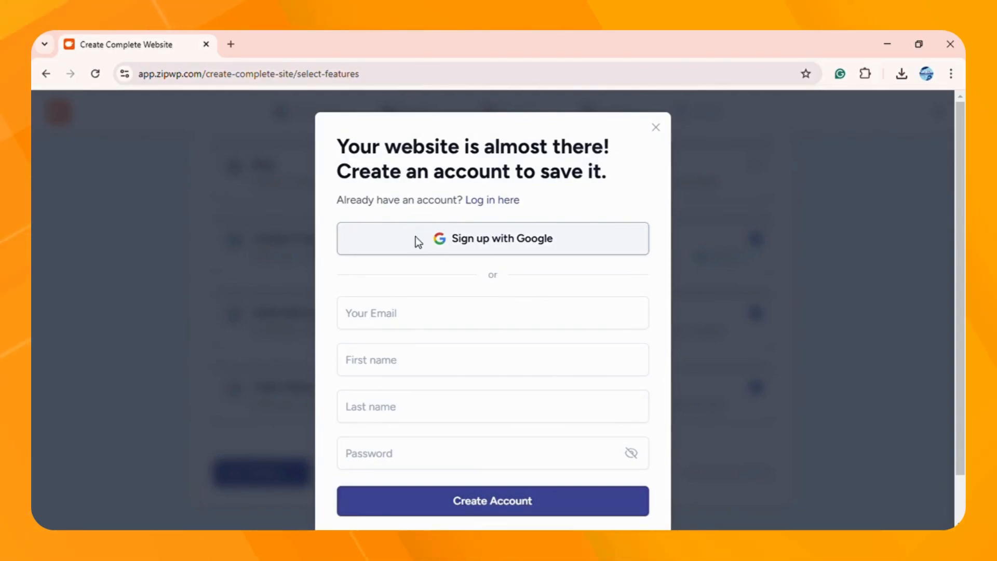
click(444, 239)
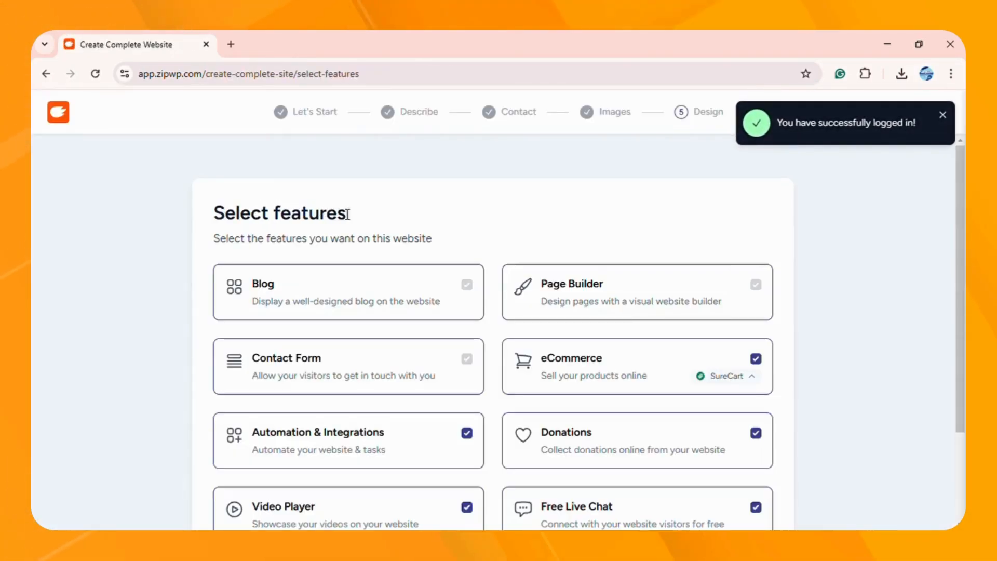
scroll(559, 307, down, 3)
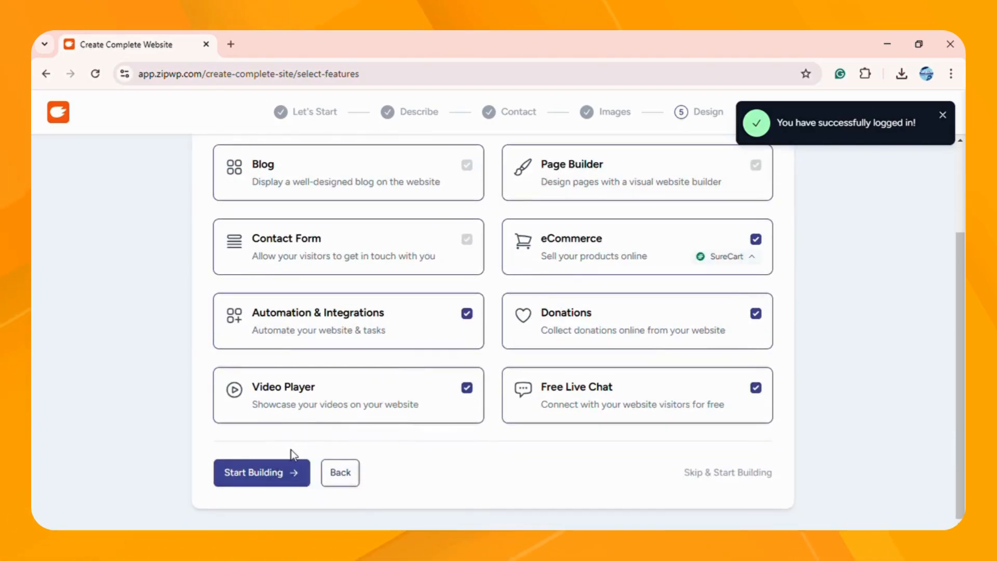
click(263, 474)
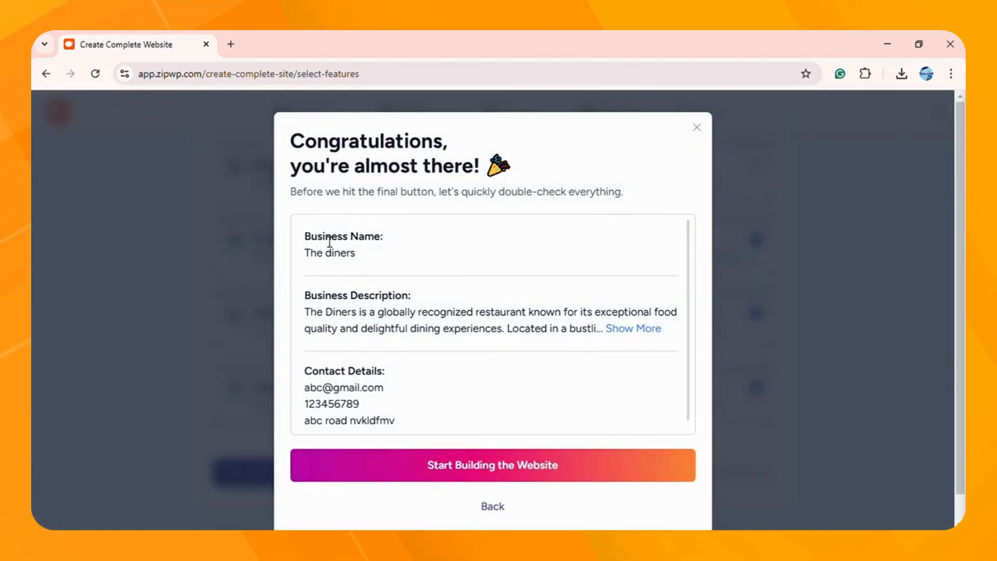
Step: Review the business name and details in the summary, then confirm building the website
drag(310, 254, 397, 286)
scroll(386, 266, down, 1)
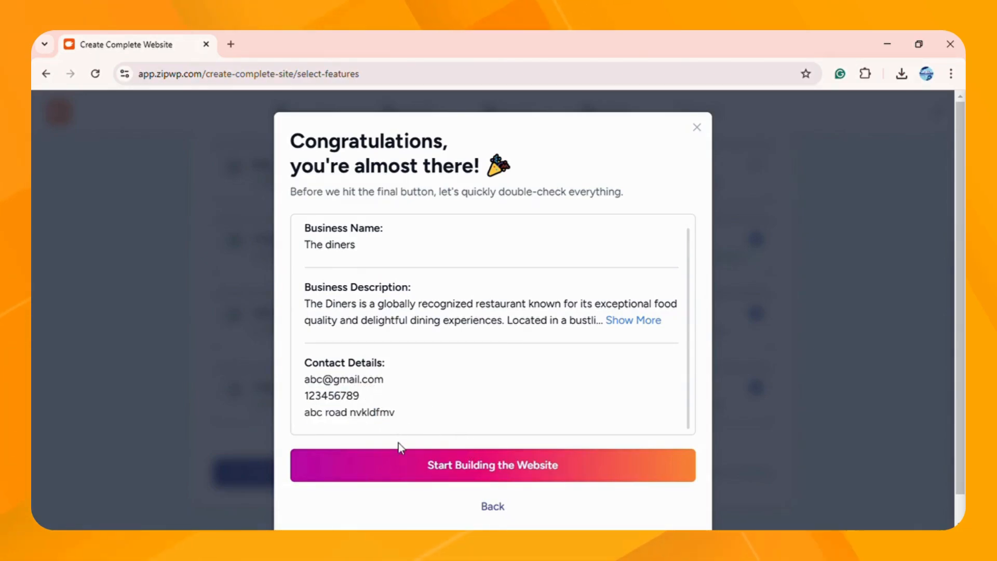
click(483, 466)
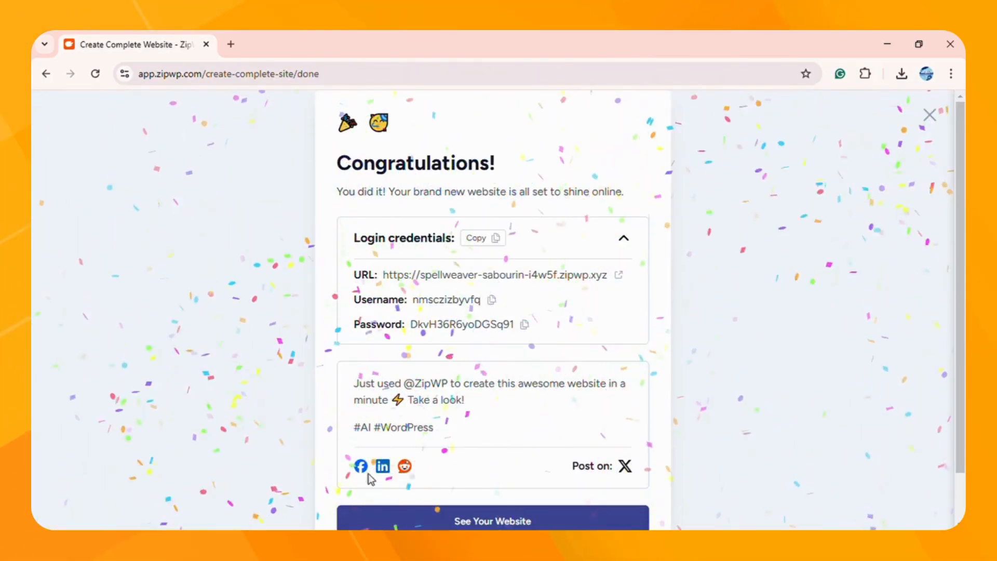
Step: Review the ZipWP completion screen and open The diners site in a new tab
scroll(451, 438, down, 1)
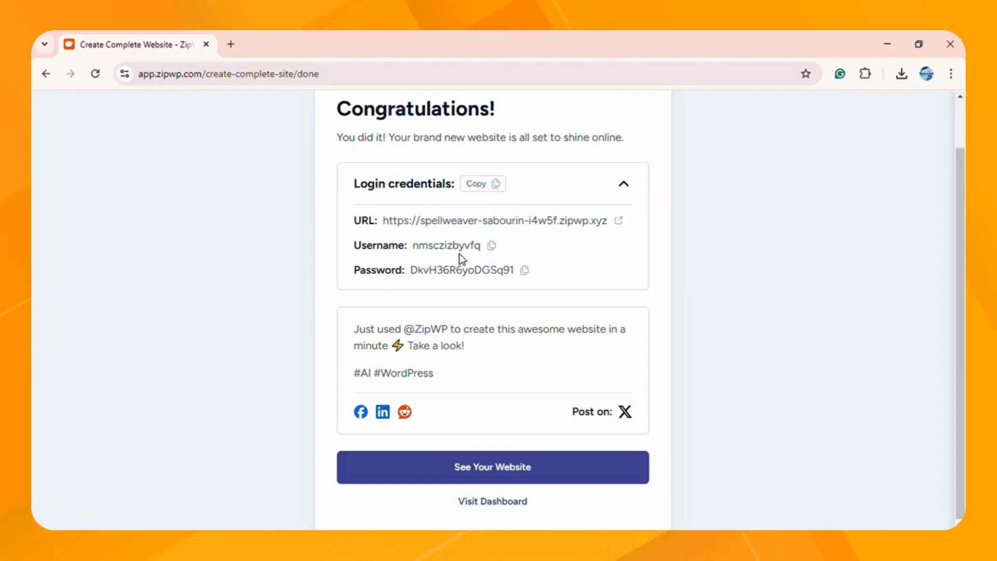
scroll(467, 207, up, 1)
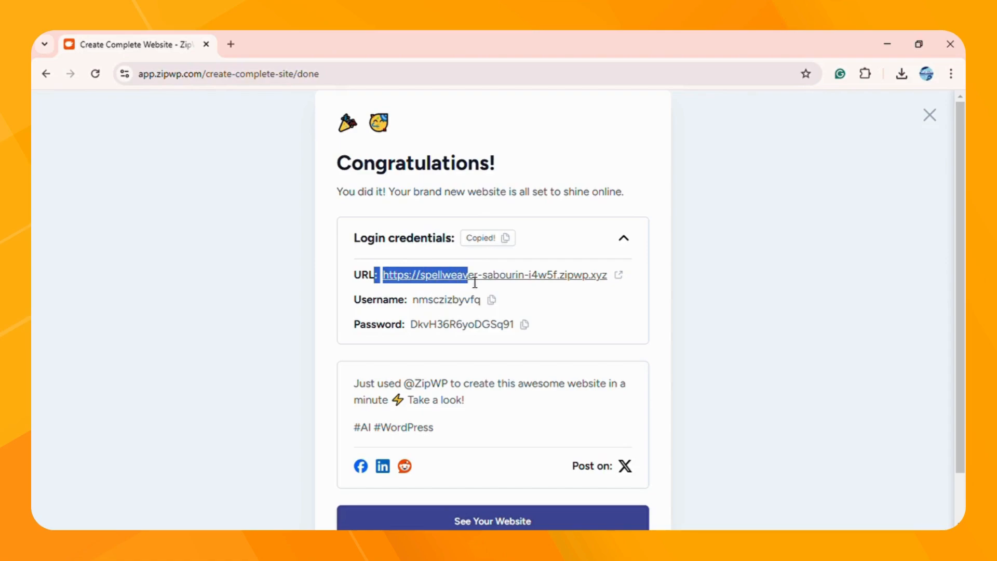
scroll(480, 307, down, 1)
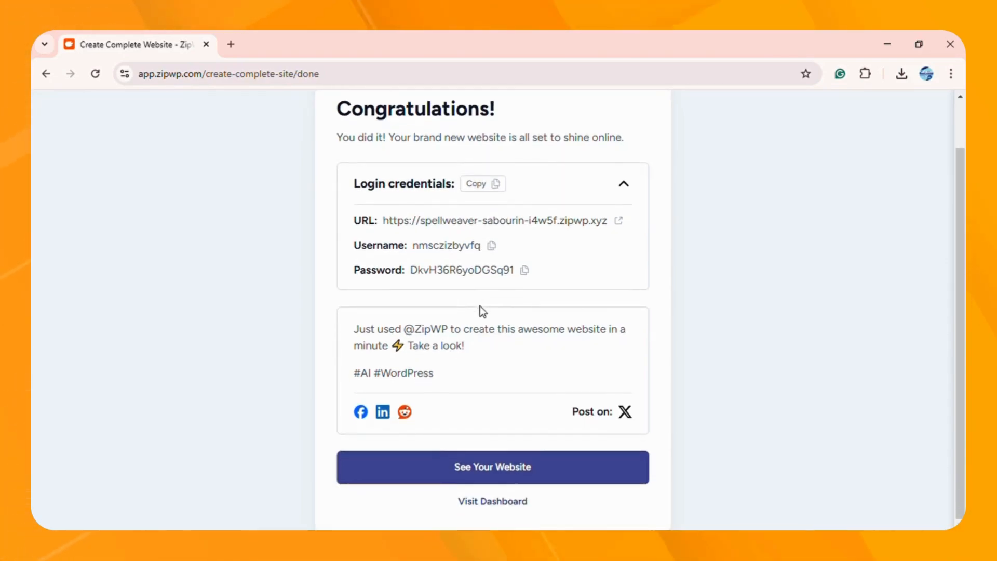
click(482, 470)
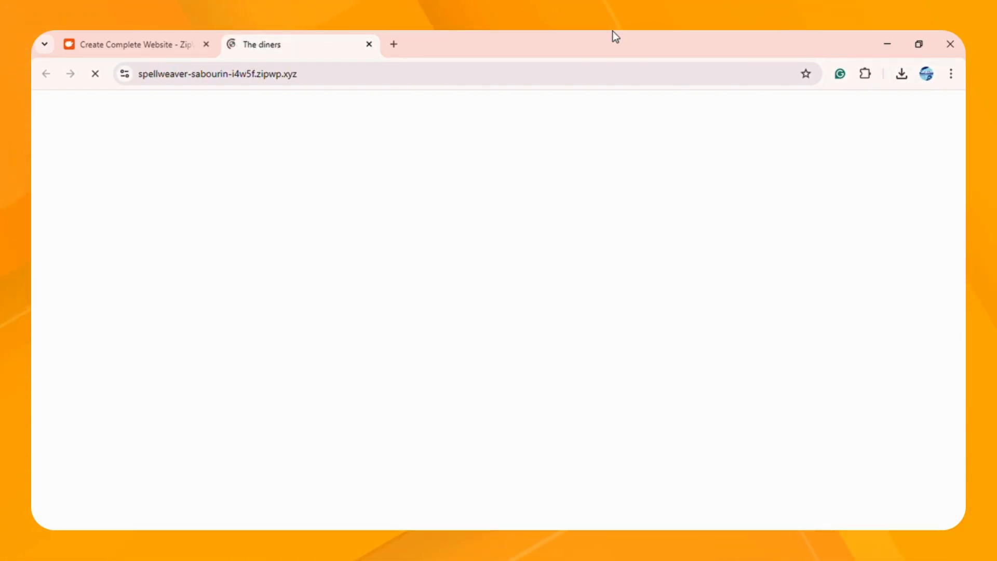
Step: Scroll The diners homepage and dismiss the 'Need more time?' upgrade popup
scroll(493, 161, down, 4)
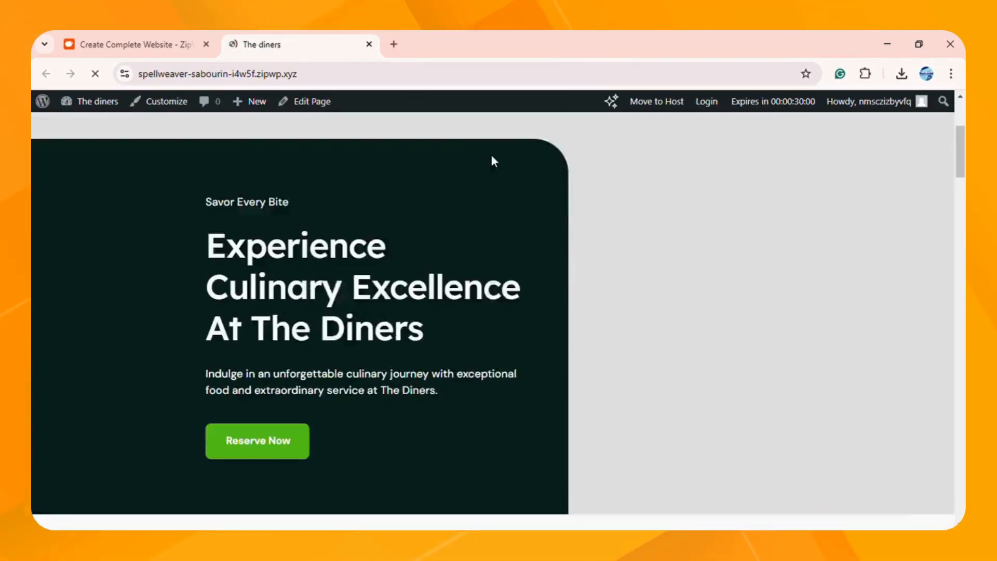
scroll(493, 161, down, 1)
scroll(510, 248, up, 2)
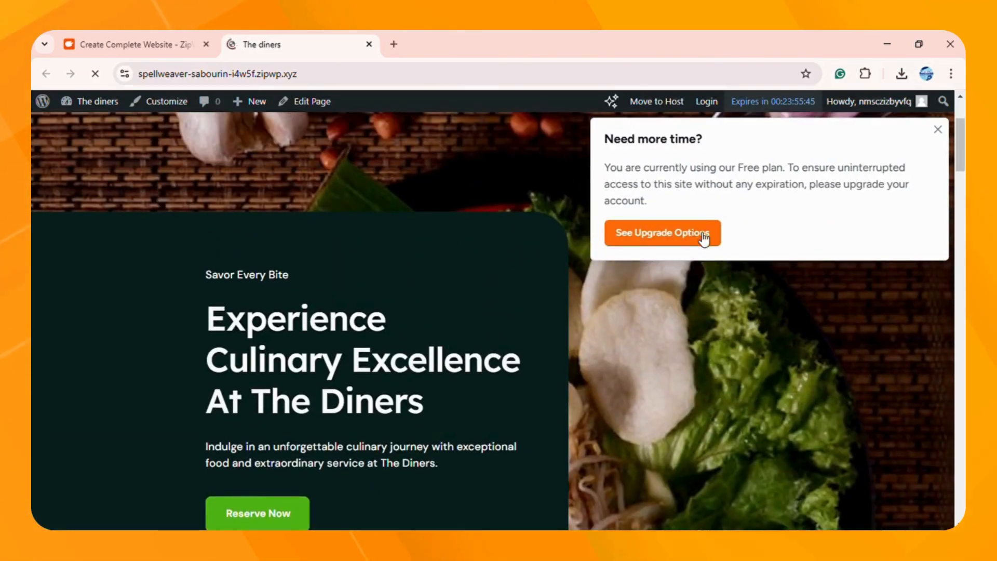
click(937, 130)
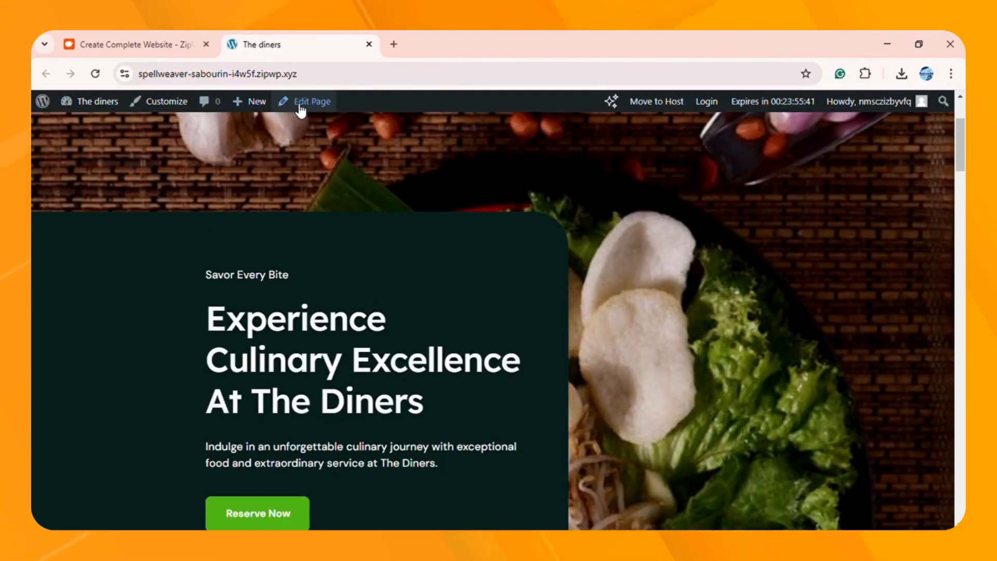
Step: Browse more of the site, then go to the Contact page
scroll(306, 166, down, 12)
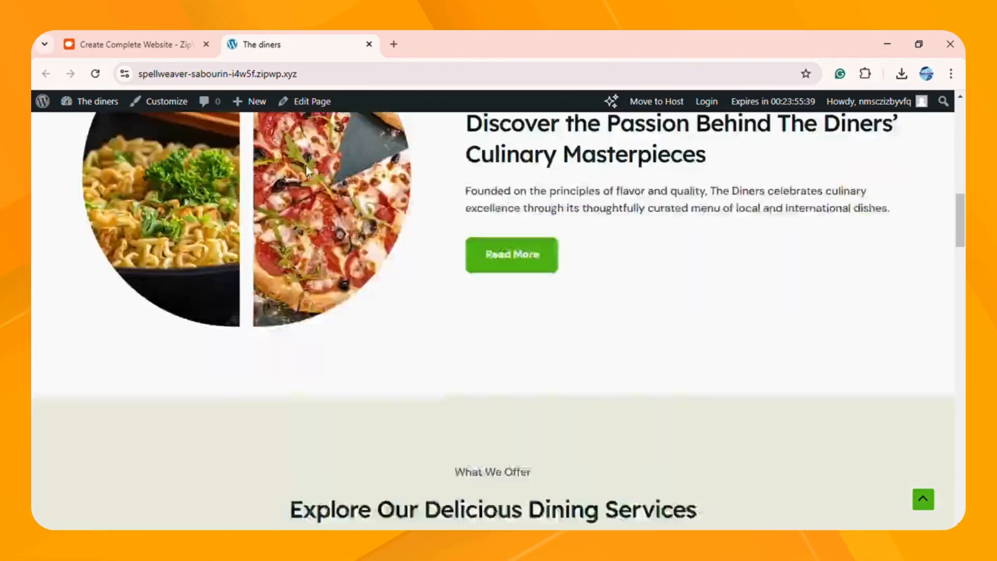
scroll(336, 182, down, 3)
scroll(508, 200, up, 7)
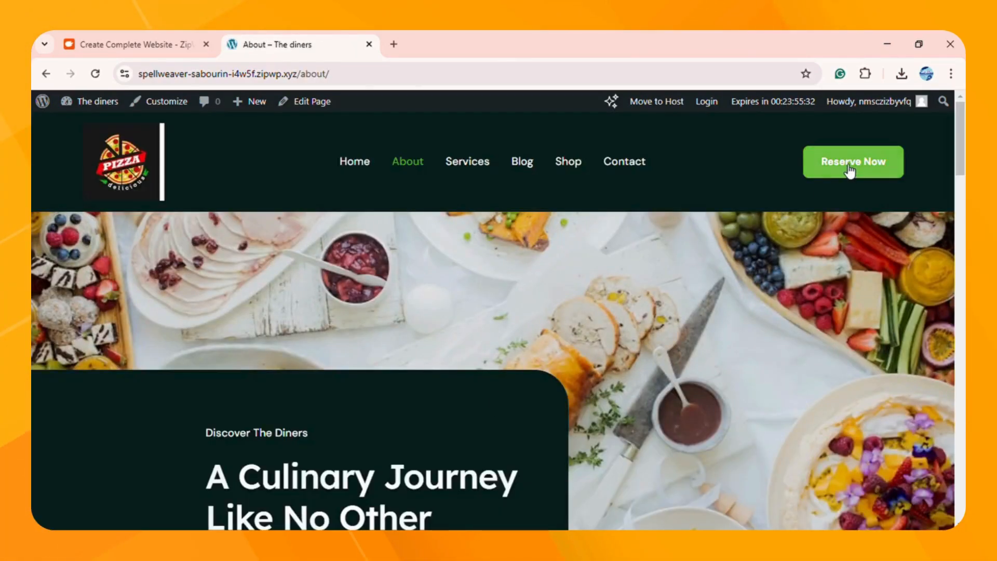
click(846, 164)
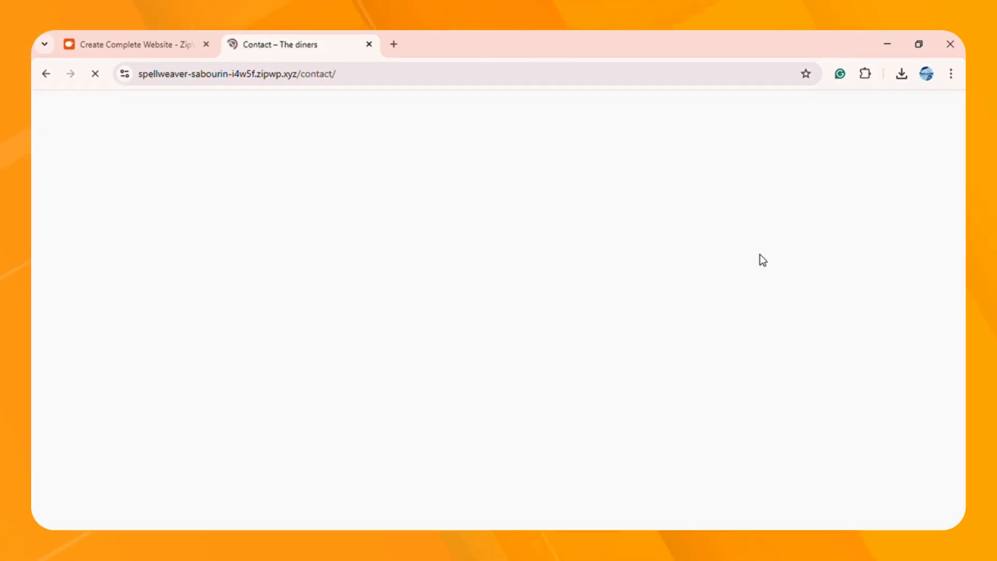
Step: Scroll the Contact page and test the YouTube social media link
scroll(548, 229, down, 10)
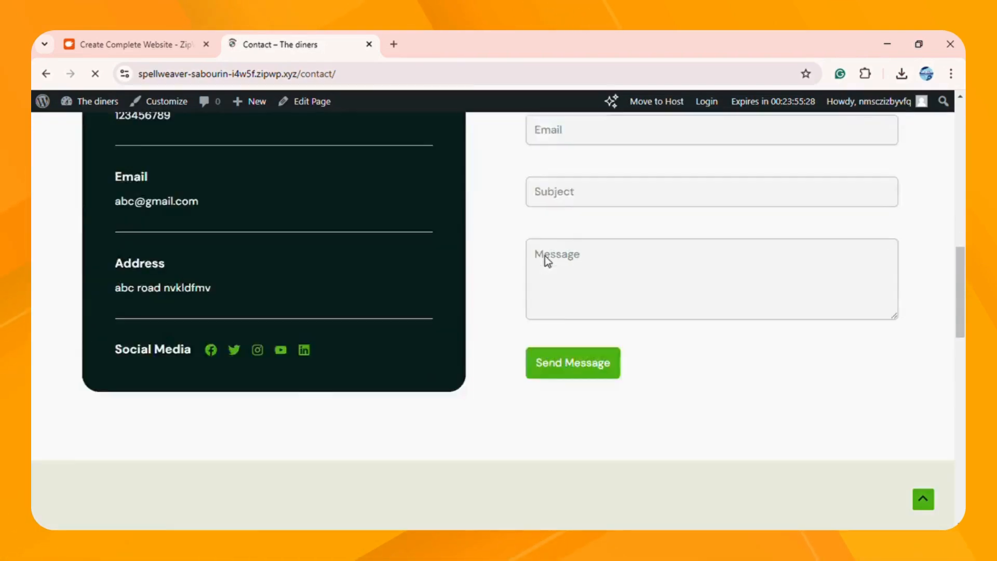
scroll(319, 310, down, 1)
click(280, 306)
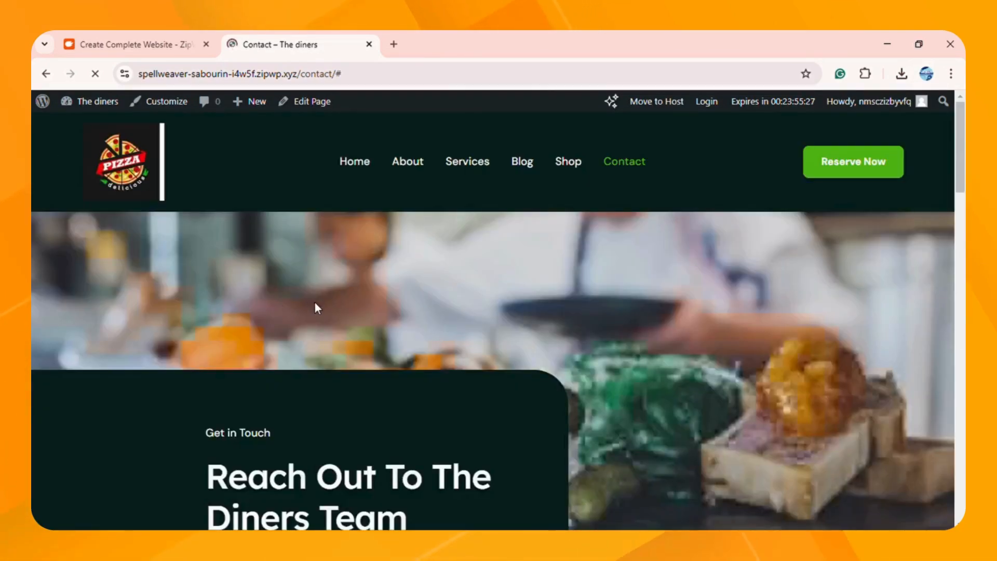
scroll(553, 241, down, 8)
scroll(568, 239, down, 4)
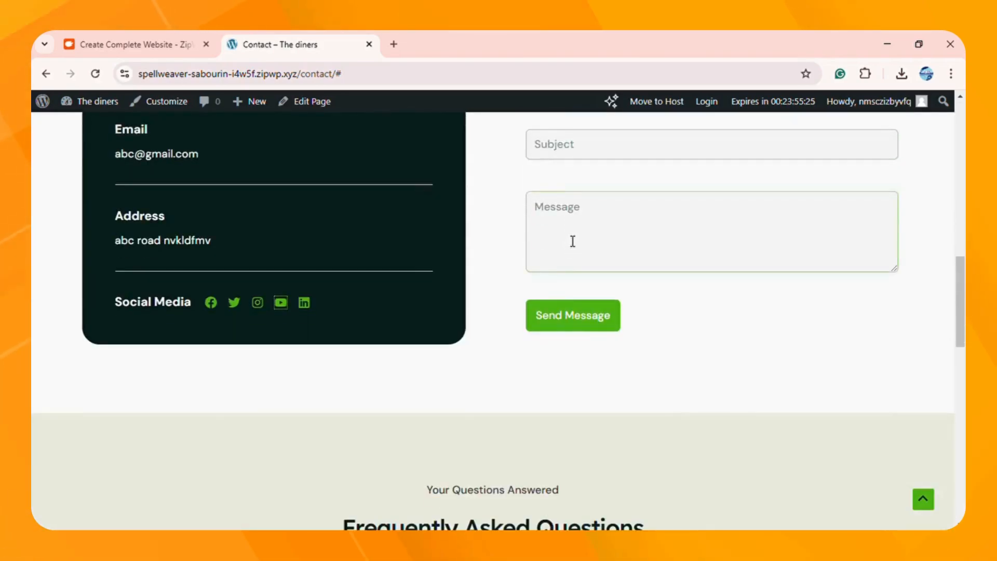
scroll(571, 240, up, 4)
Step: Fill in the contact form's Name, Email, Subject and Message fields with test entries
click(570, 235)
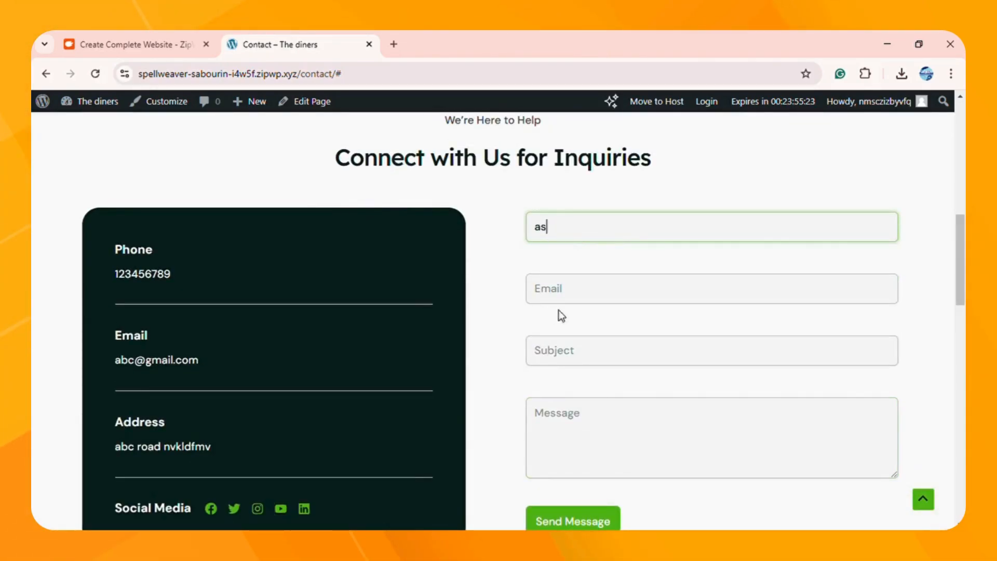
click(587, 299)
text(dwef)
click(579, 358)
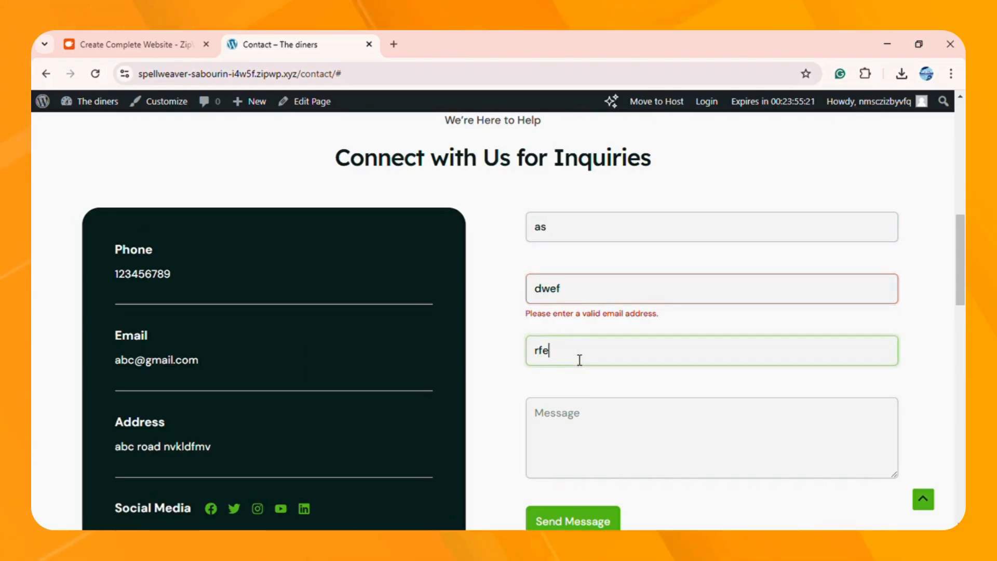
click(586, 423)
scroll(587, 446, down, 5)
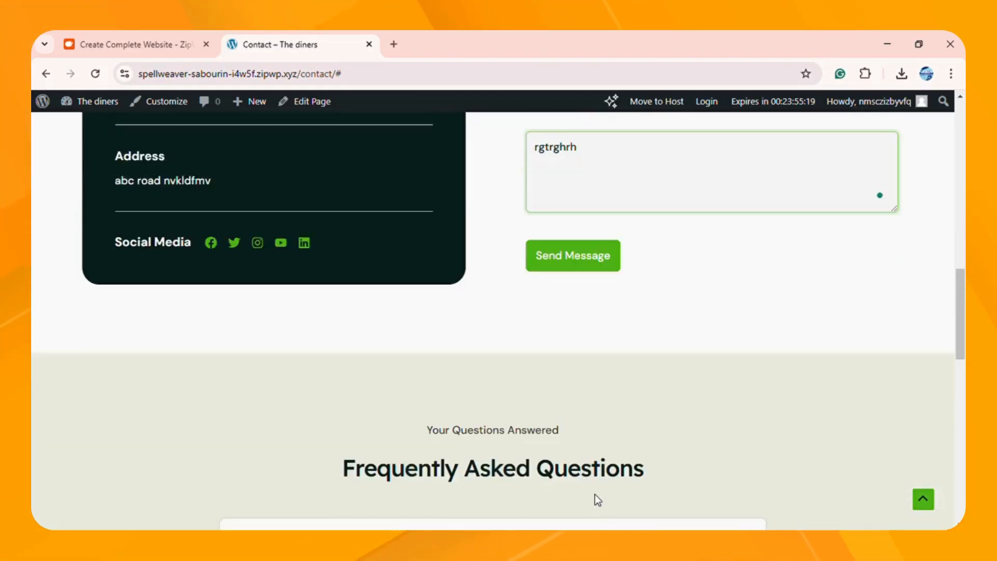
scroll(592, 291, up, 2)
Step: Complete the sender's email address, submit, and scroll to the thank-you confirmation and footer
click(590, 127)
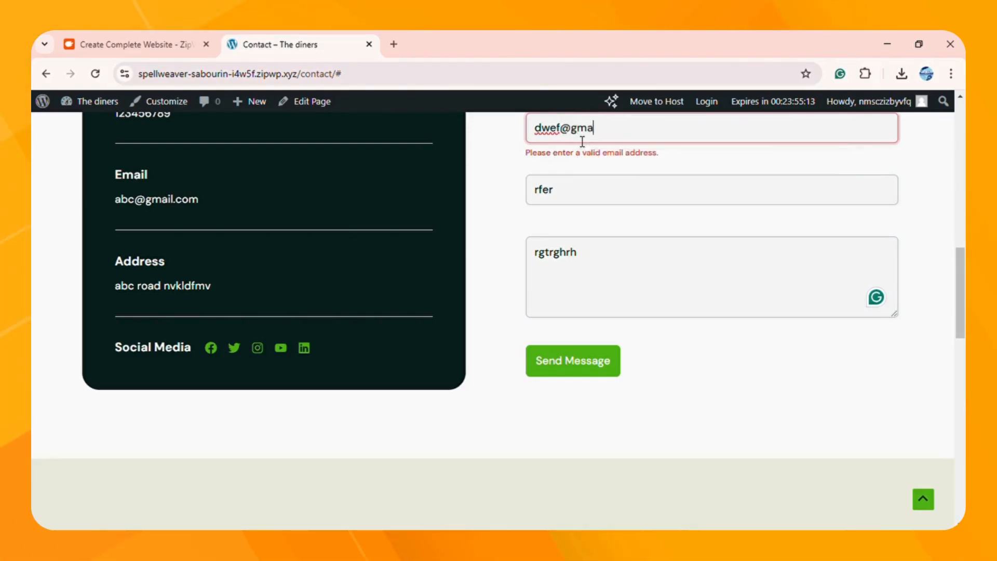
text(@gmail.c)
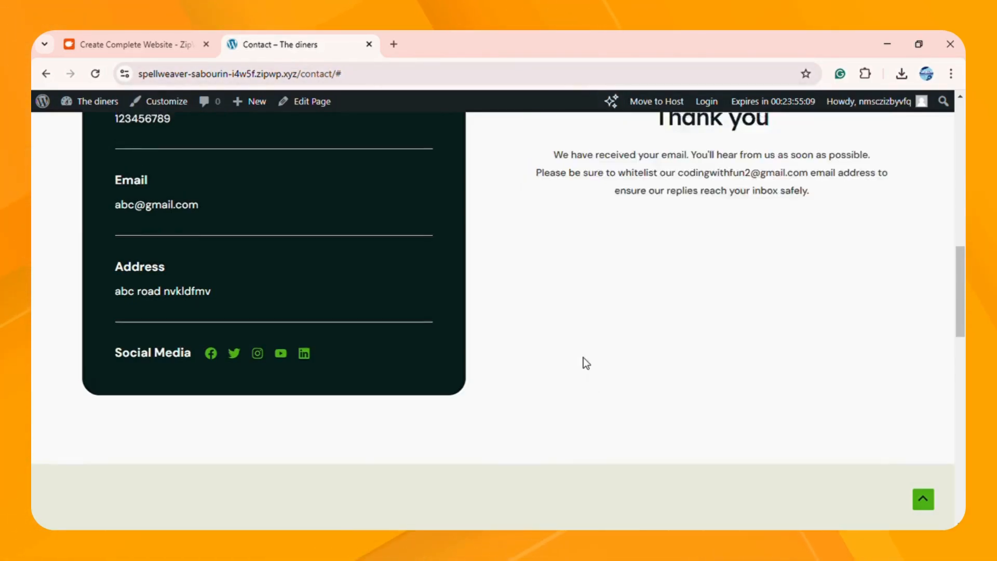
scroll(656, 233, up, 5)
scroll(656, 234, down, 20)
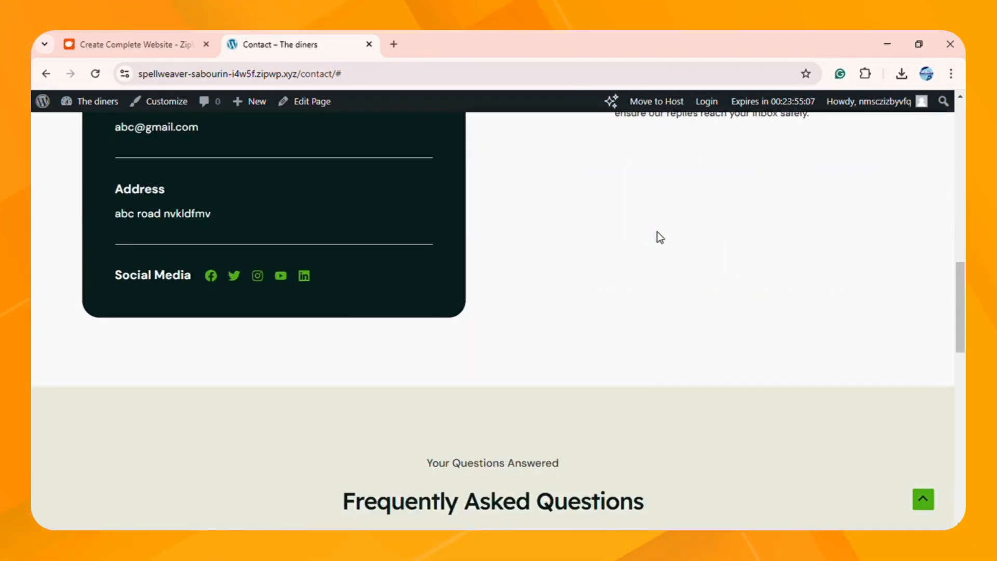
scroll(655, 246, down, 3)
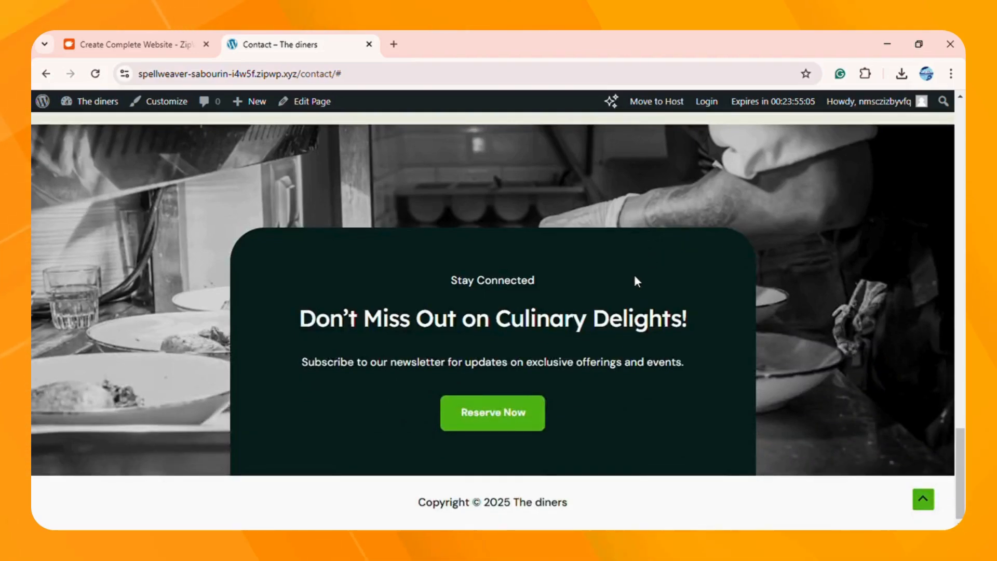